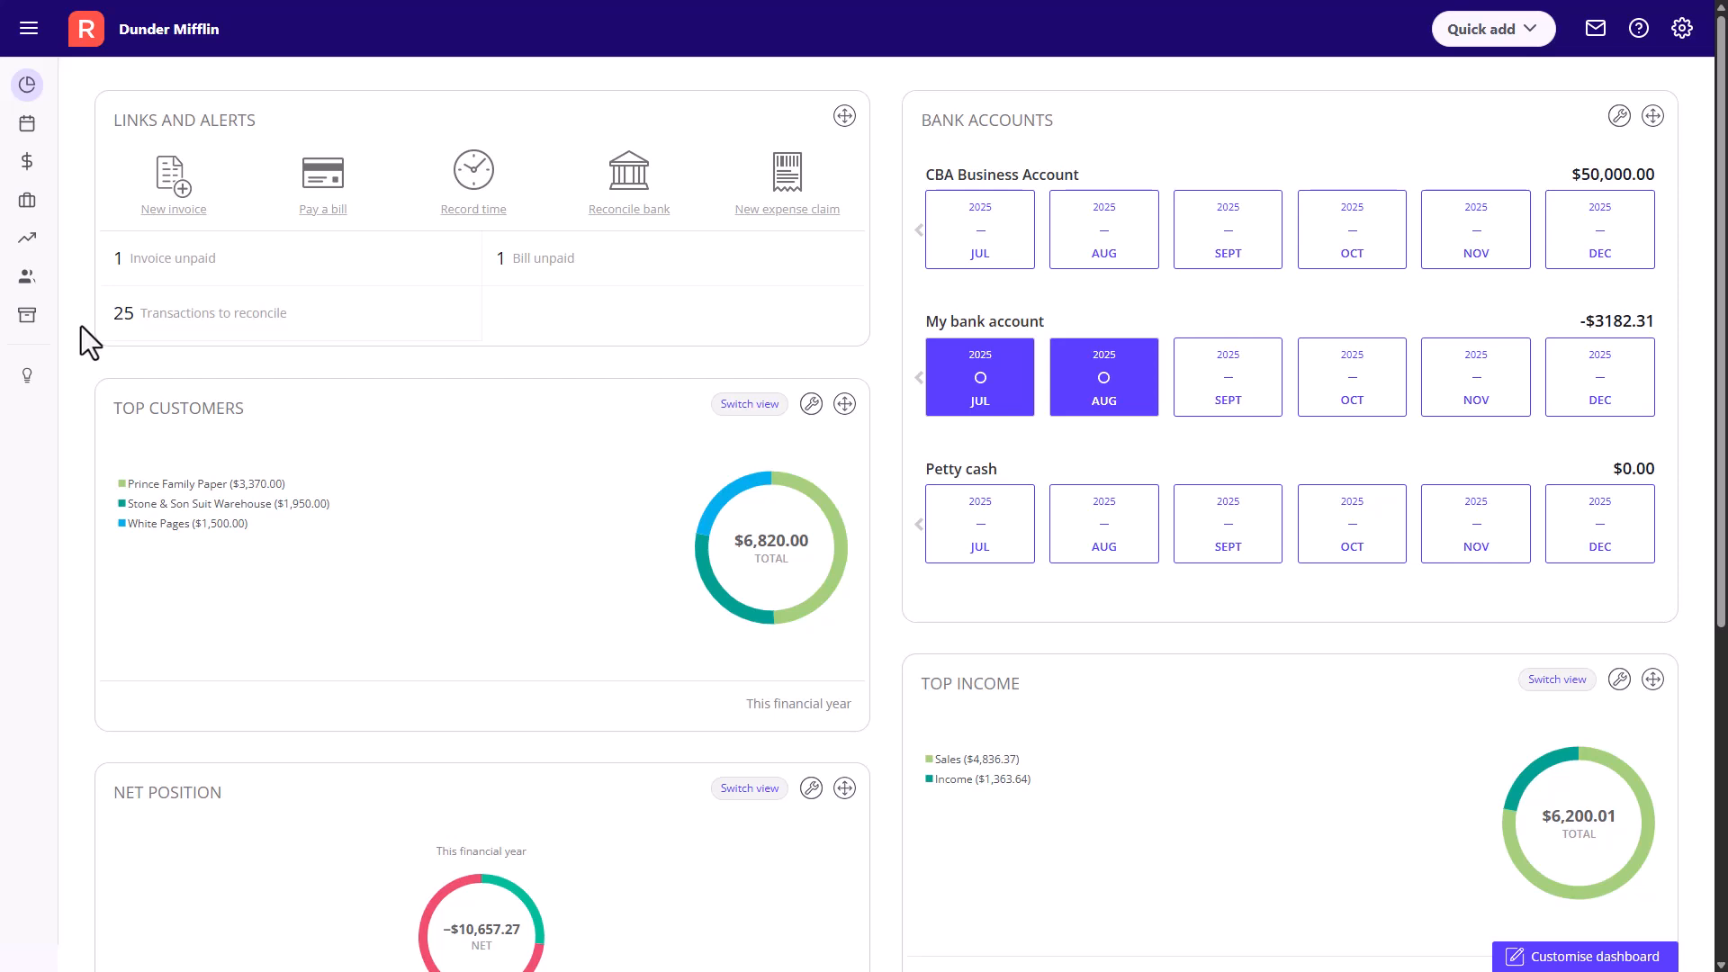
- Open the Make payment list under Money out and start a new payment
left_click(27, 125)
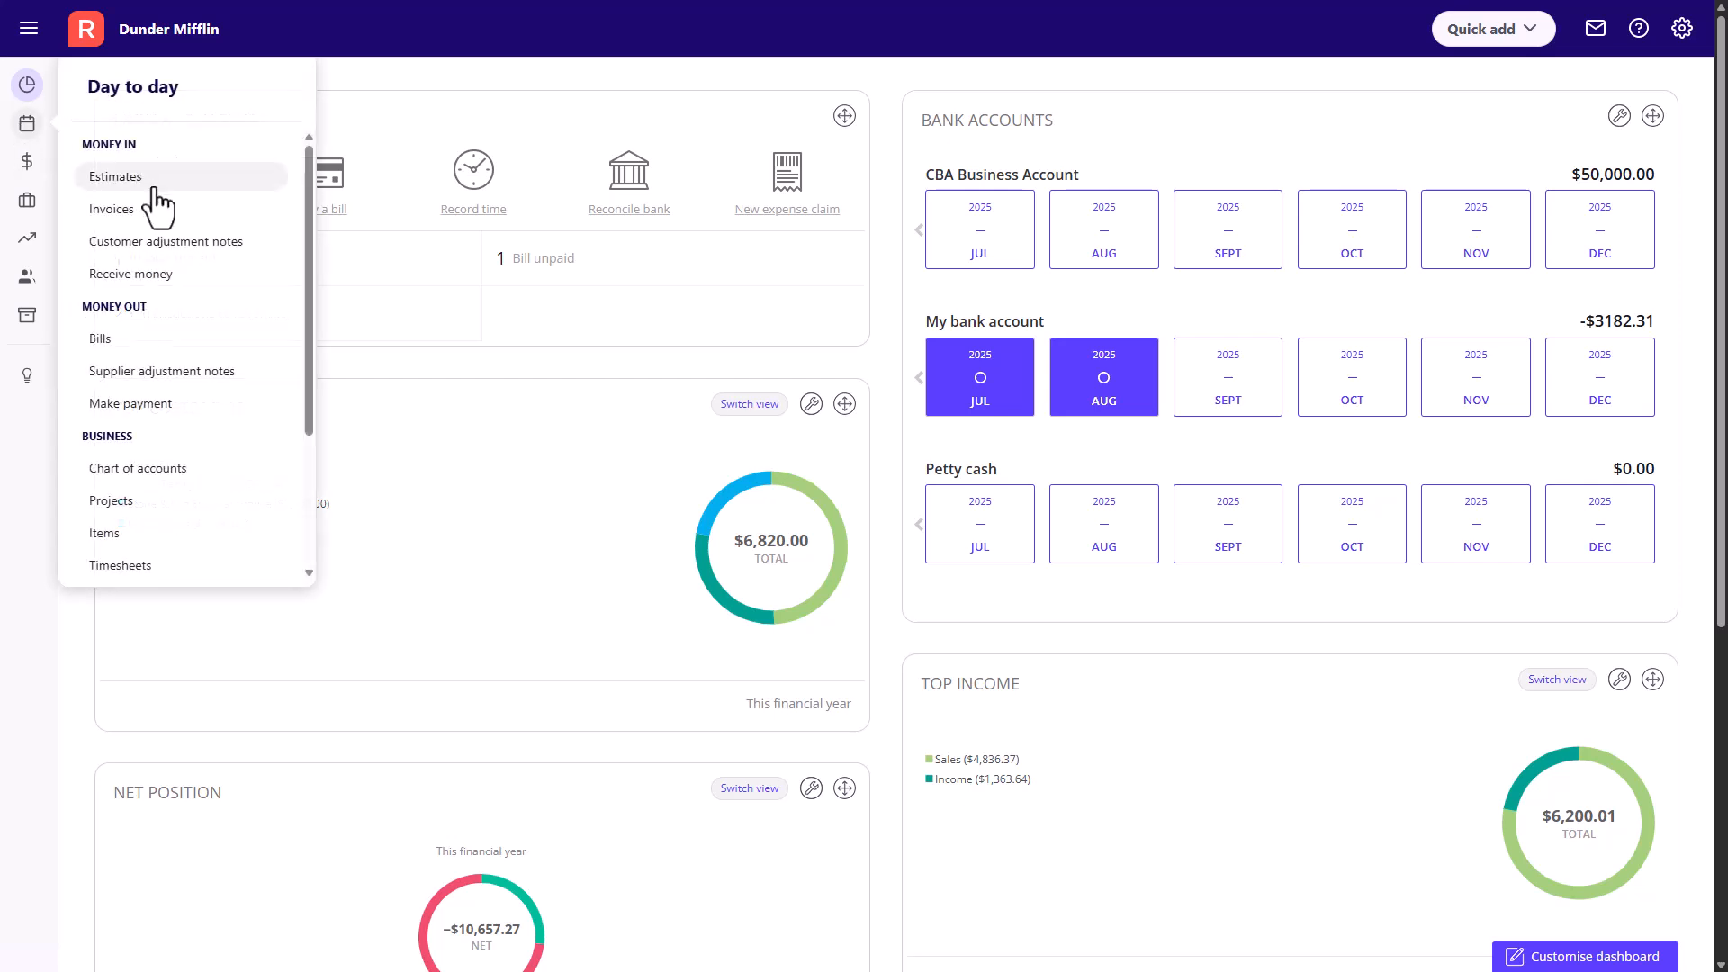
left_click(171, 407)
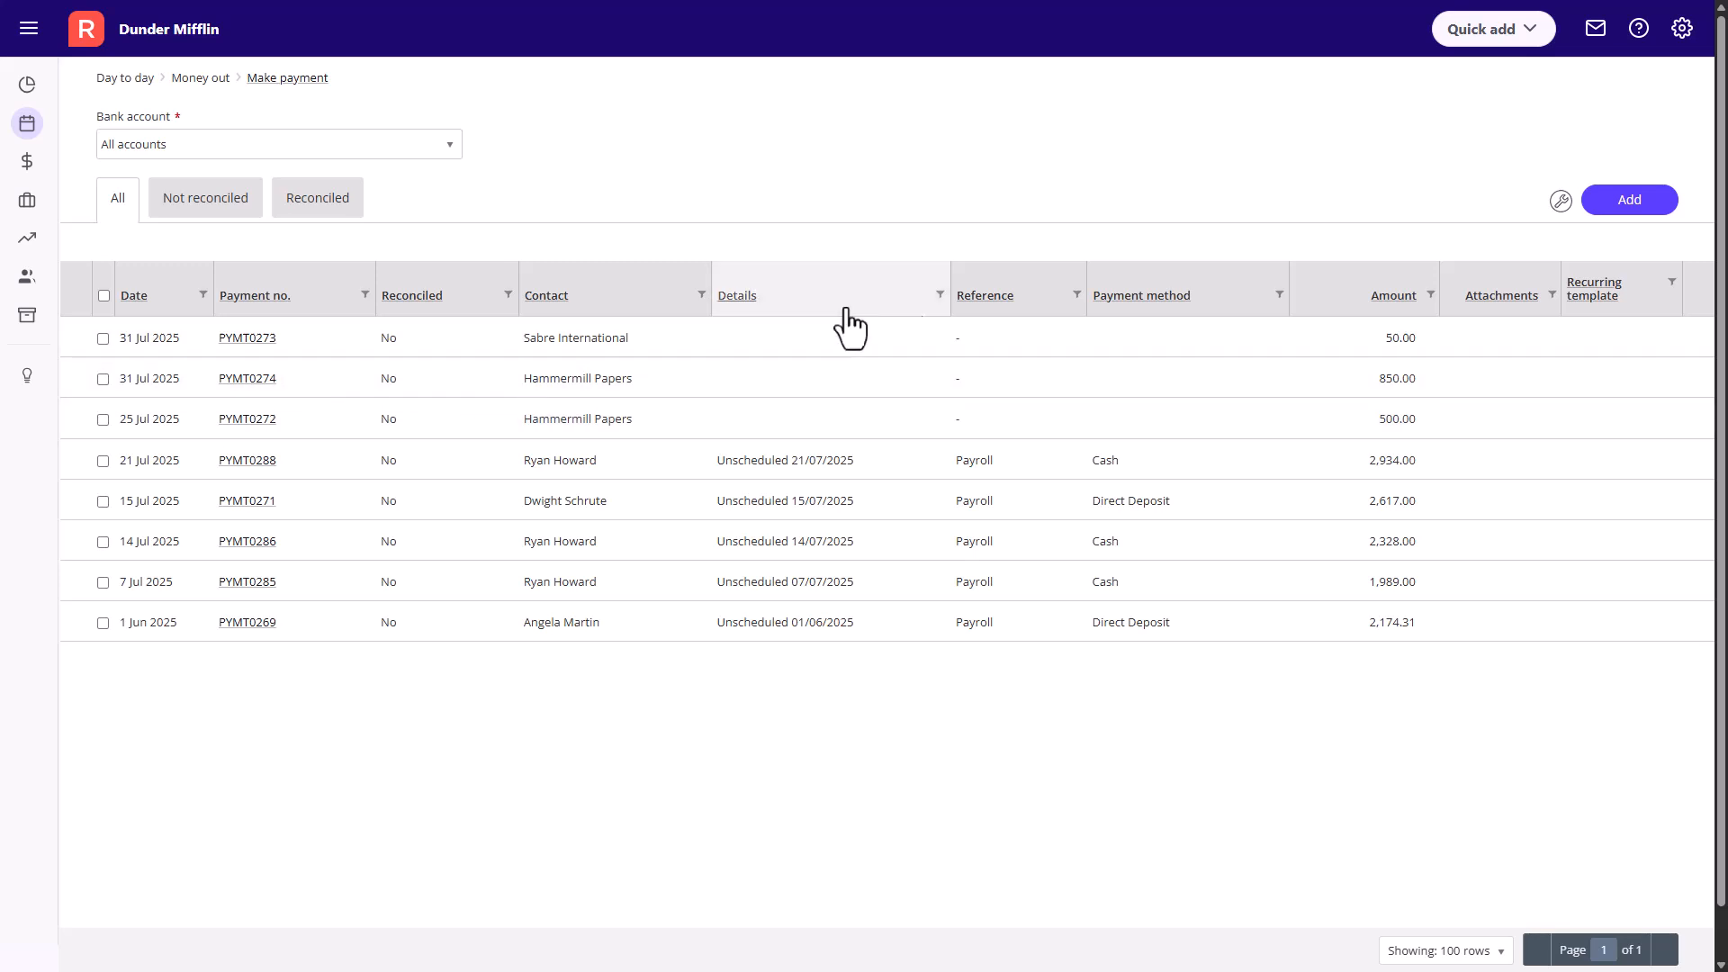
left_click(1607, 211)
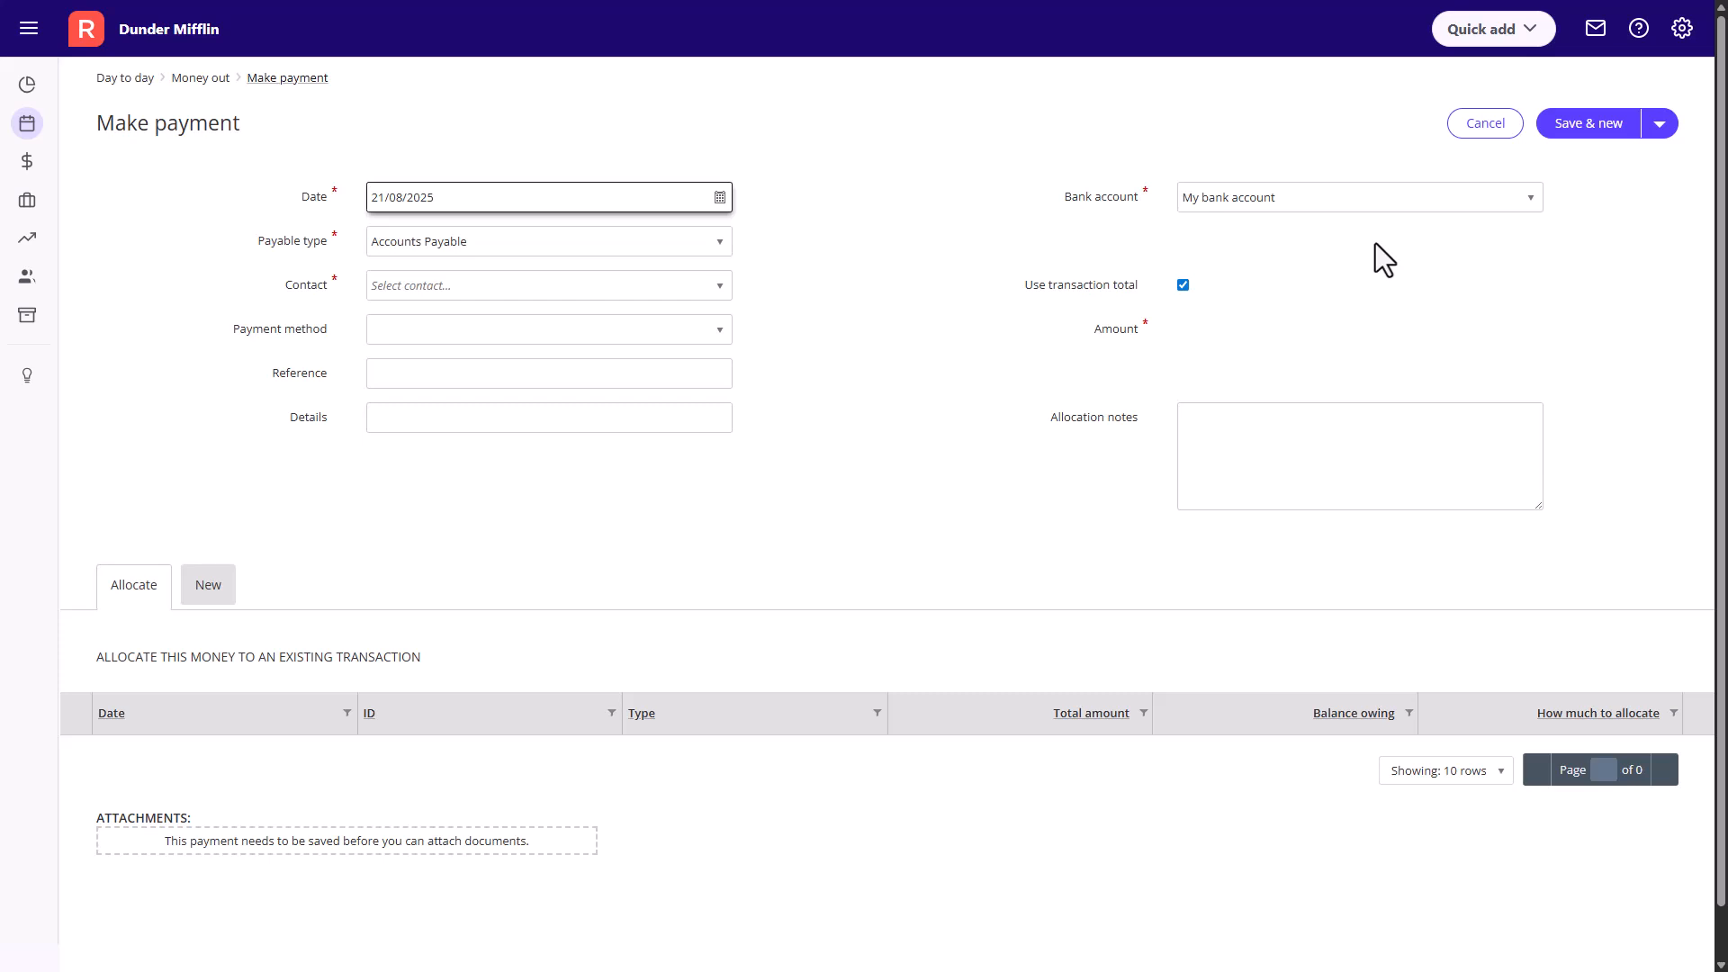
left_click(720, 198)
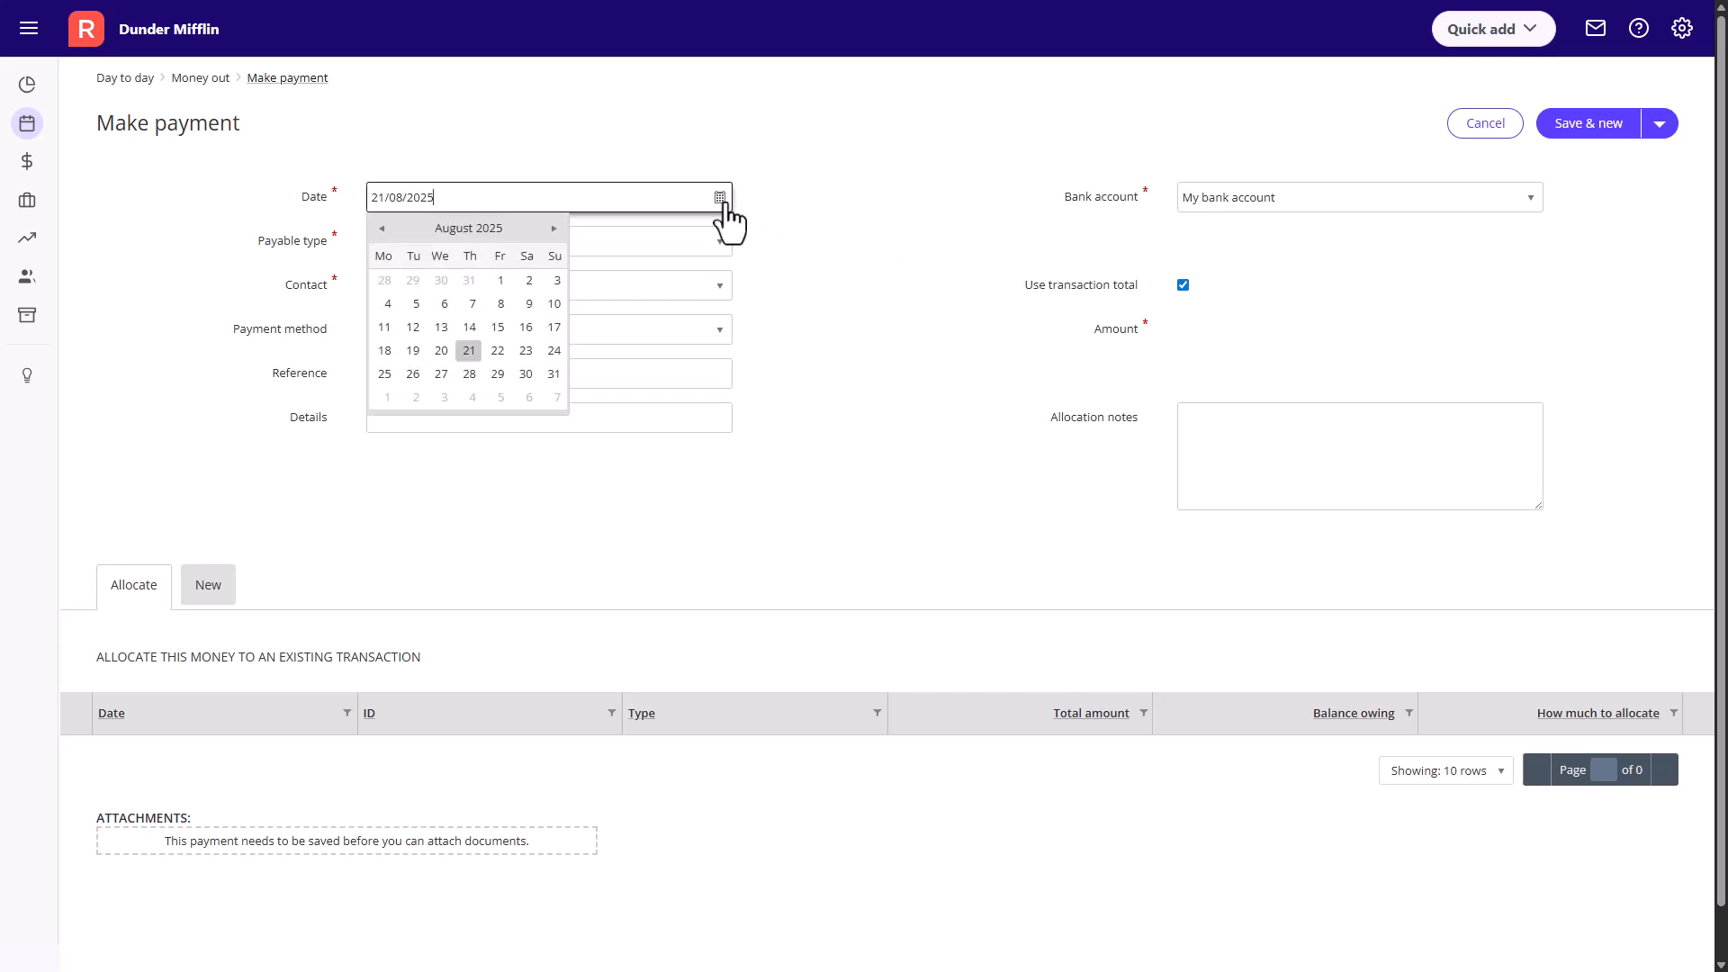
left_click(725, 199)
left_click(720, 242)
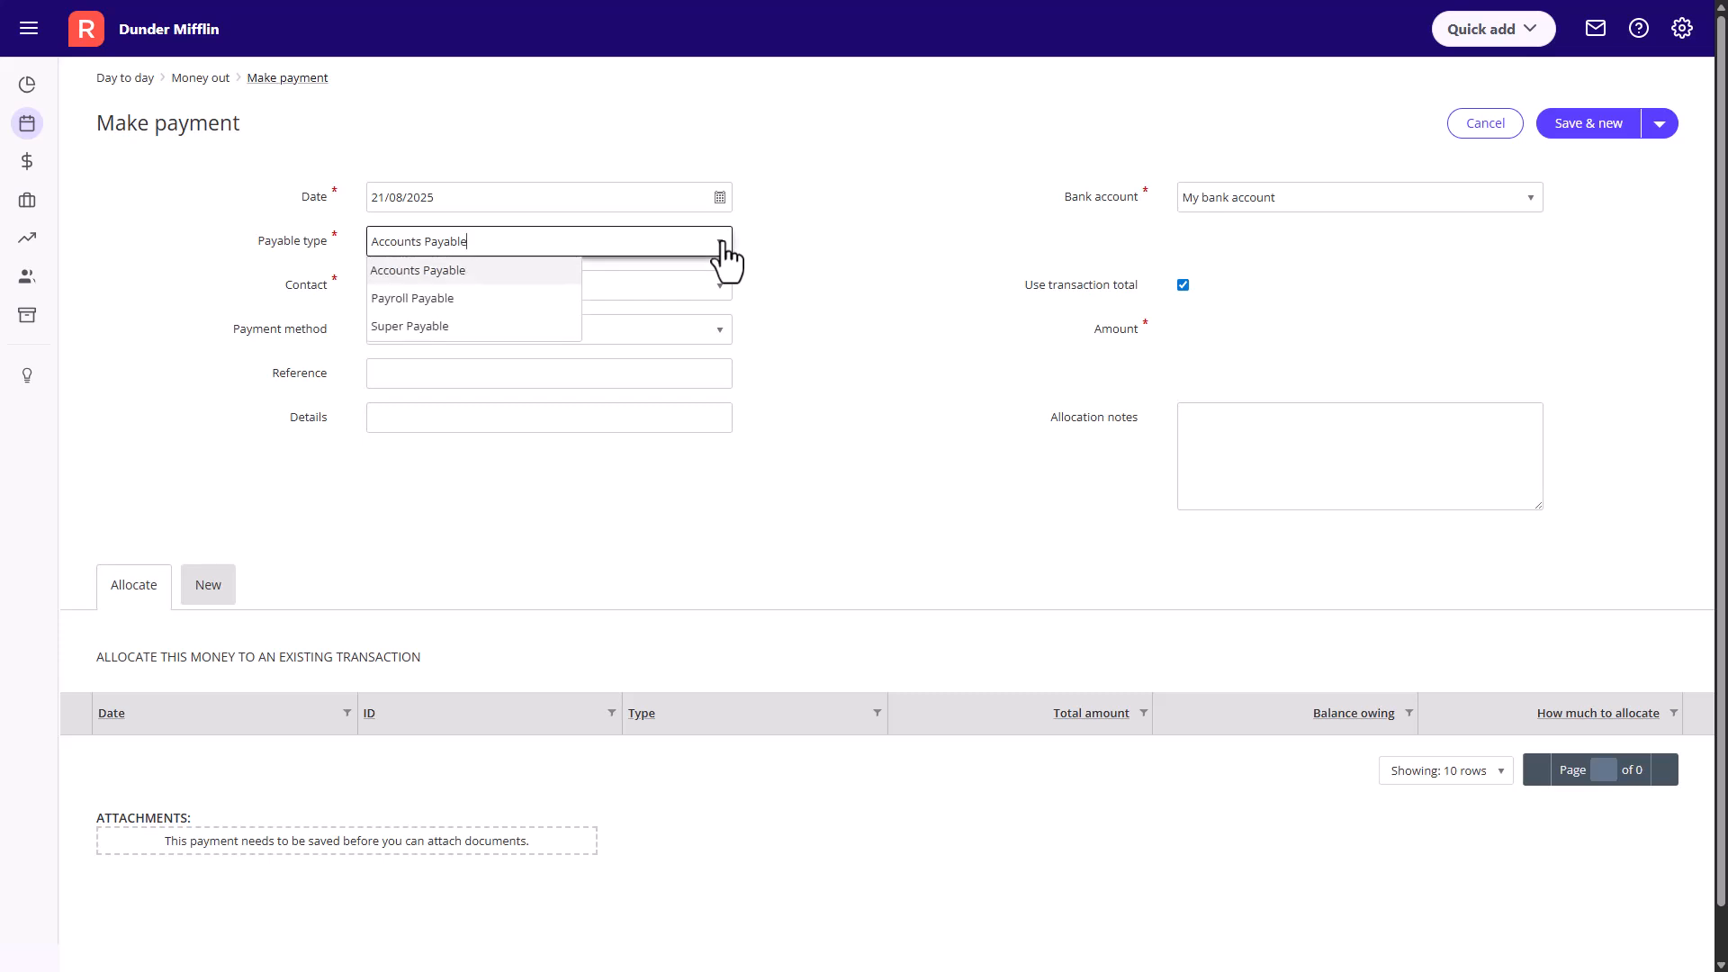
left_click(721, 243)
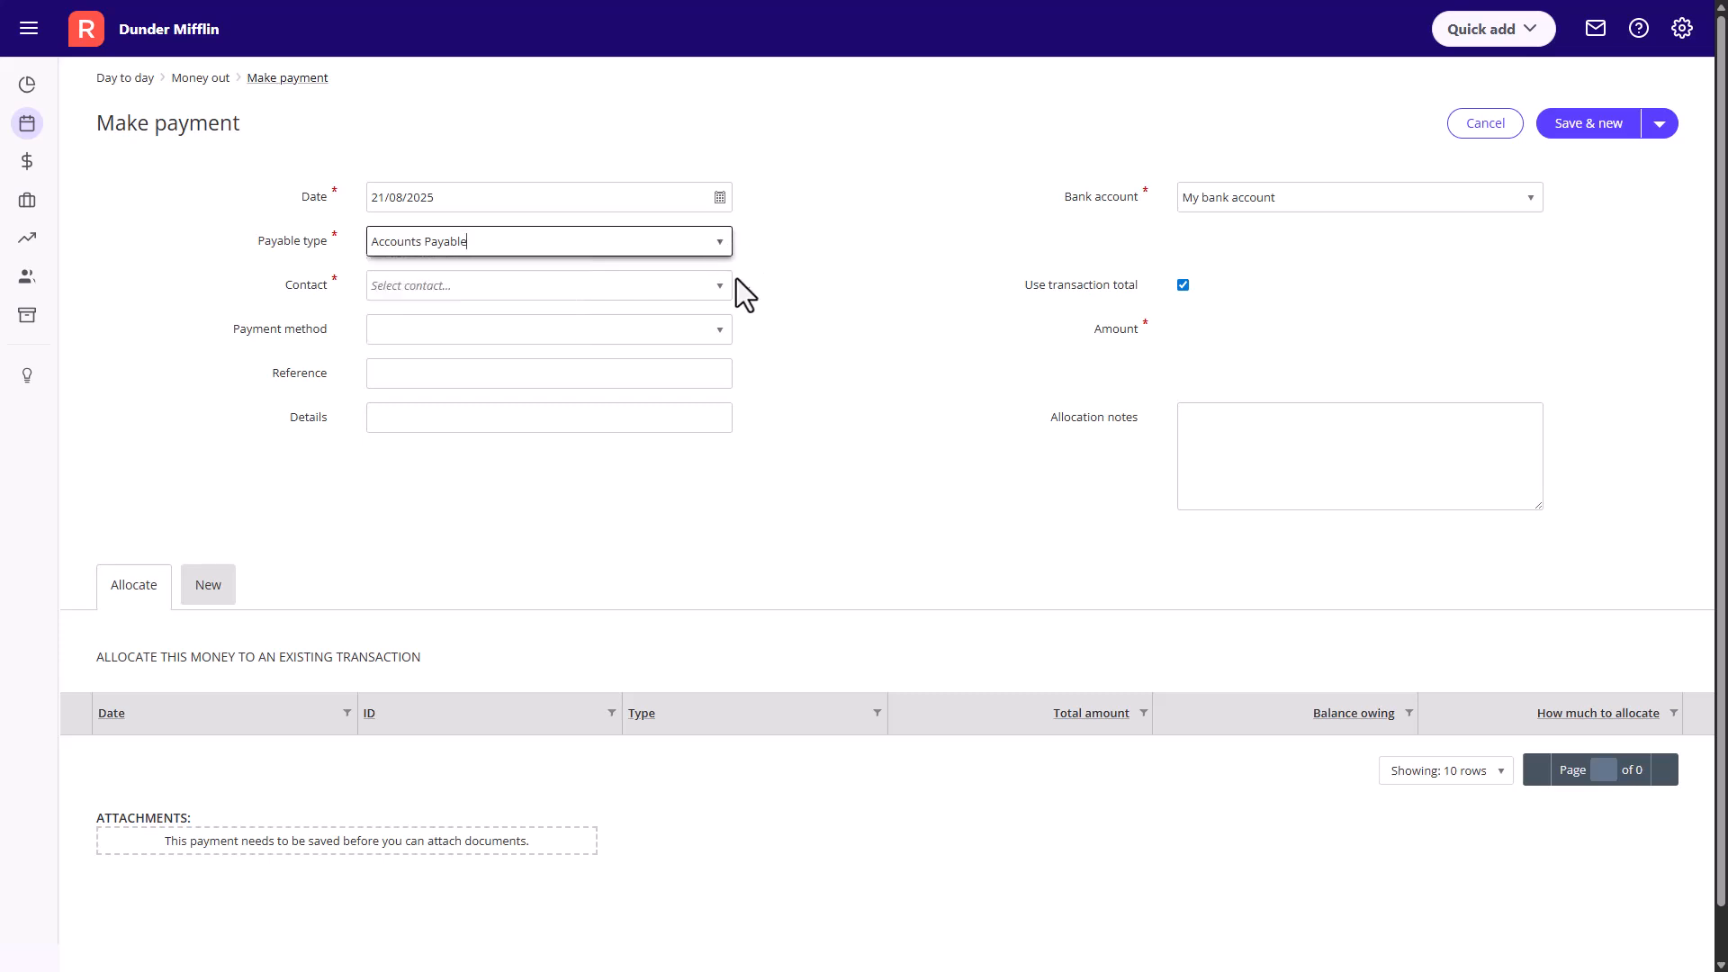
- Choose Hammermill Papers as the payment's contact and CBA Business Account as its bank account
left_click(722, 290)
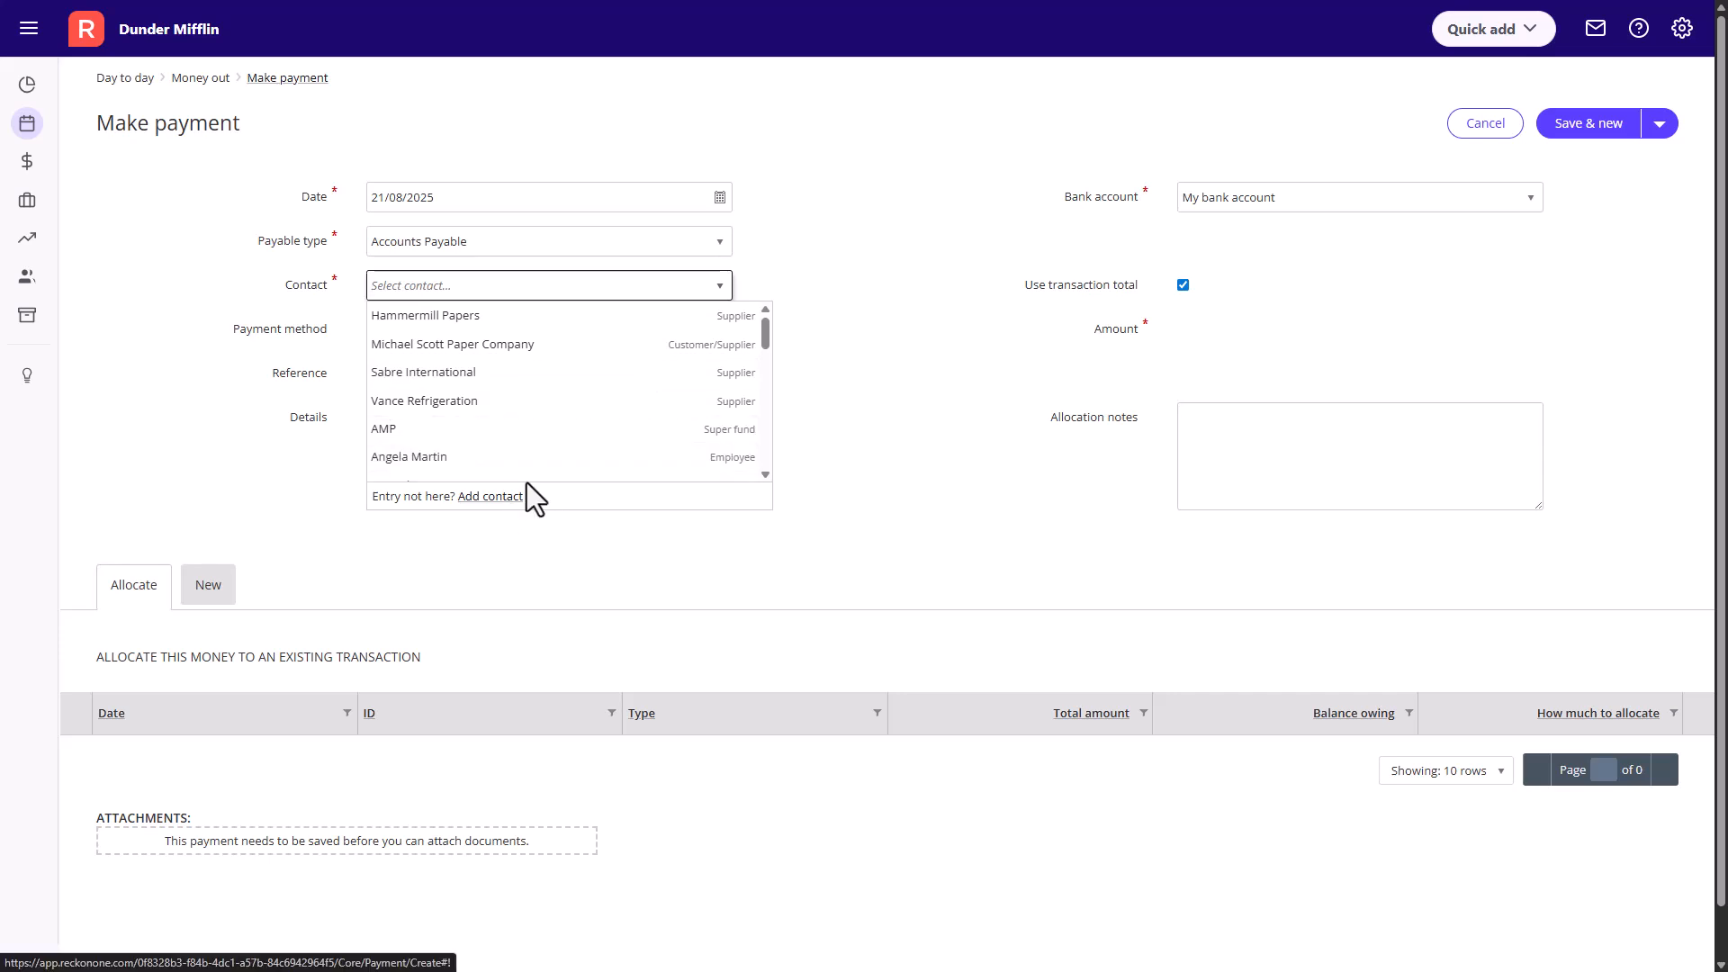
left_click(591, 319)
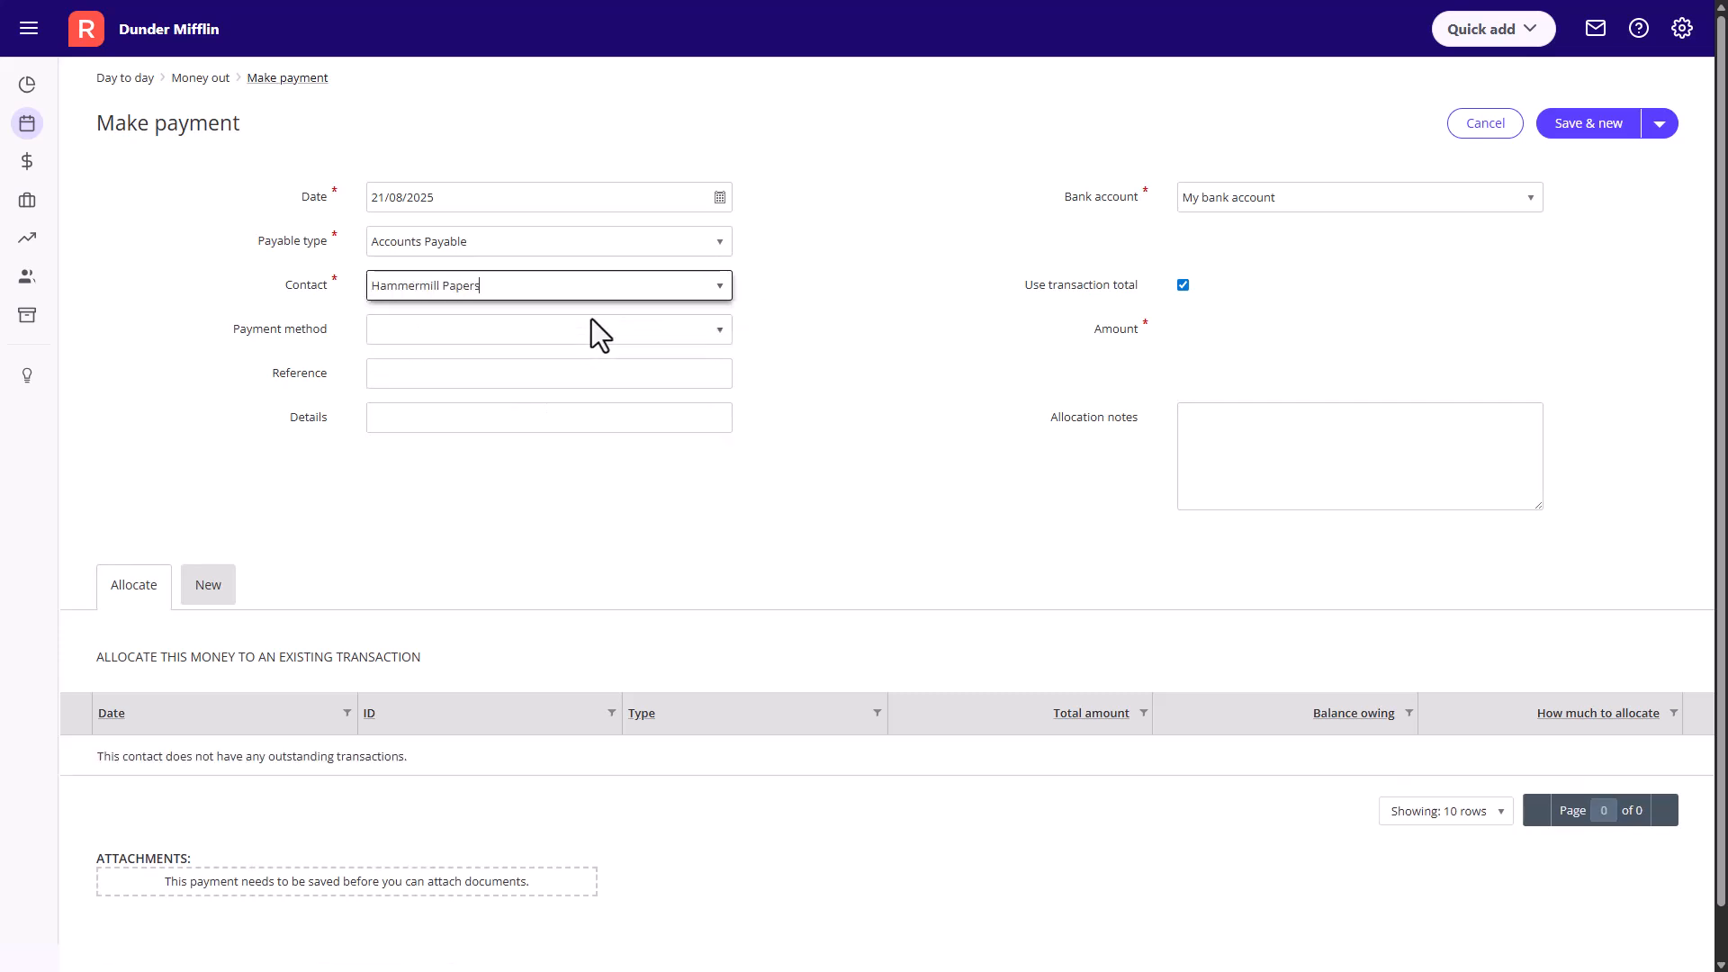
left_click(824, 326)
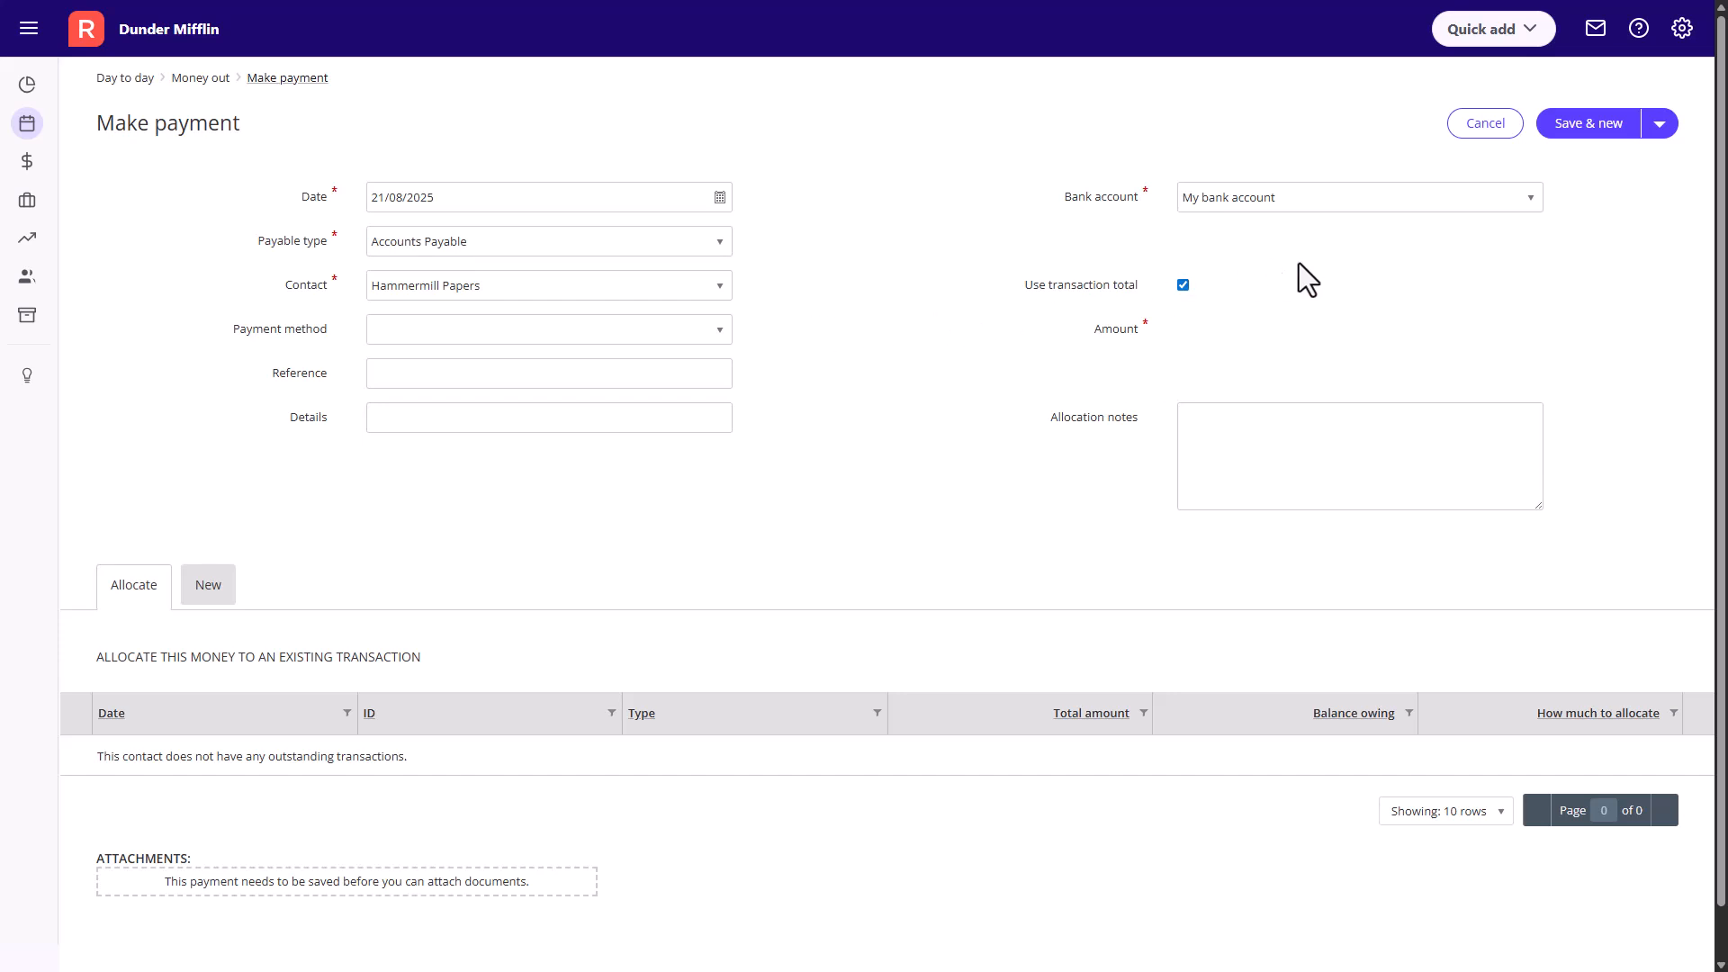
left_click(1523, 202)
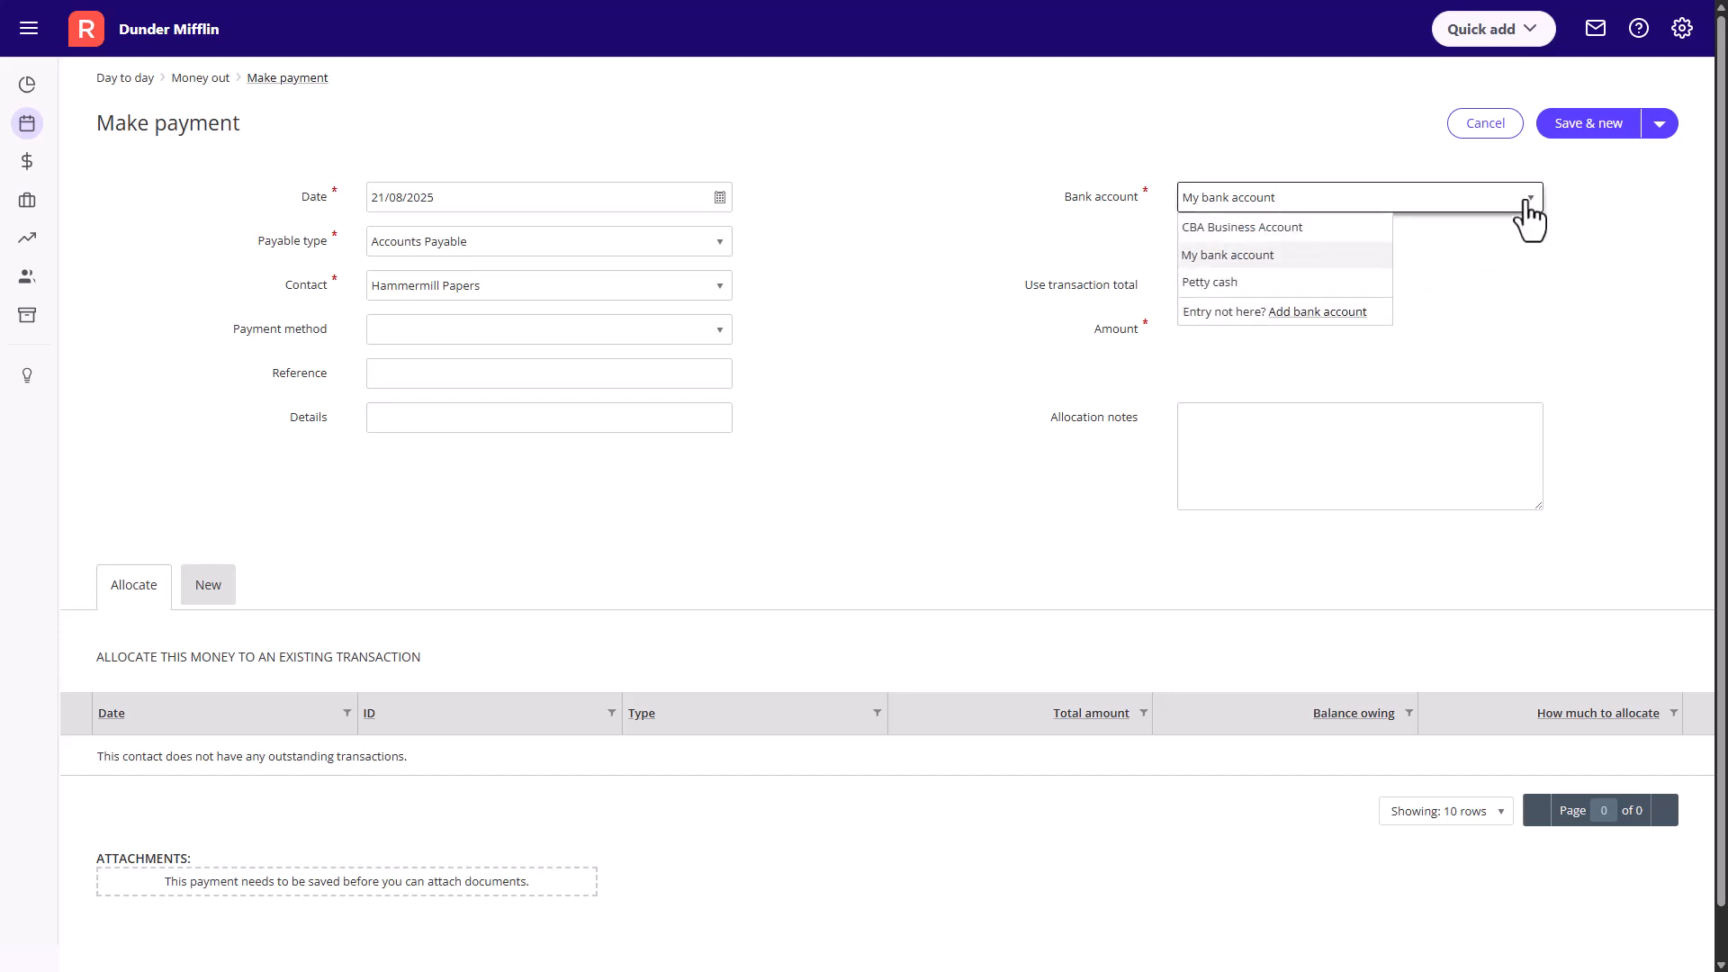
left_click(1352, 228)
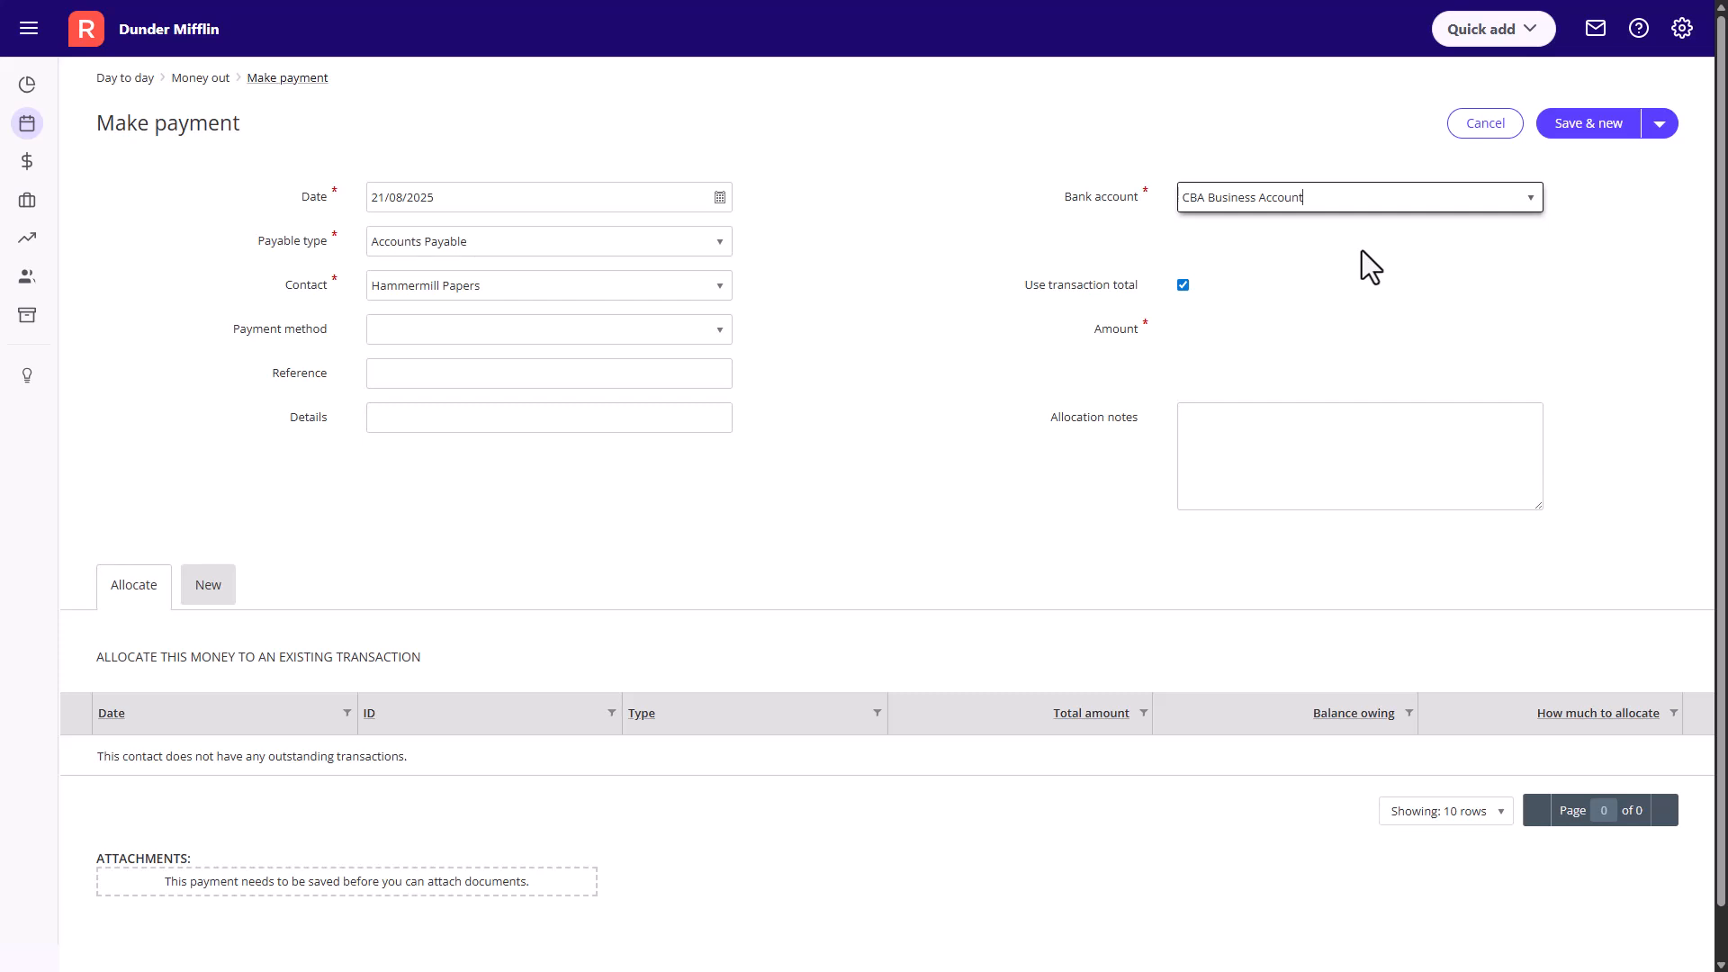
left_click(1185, 288)
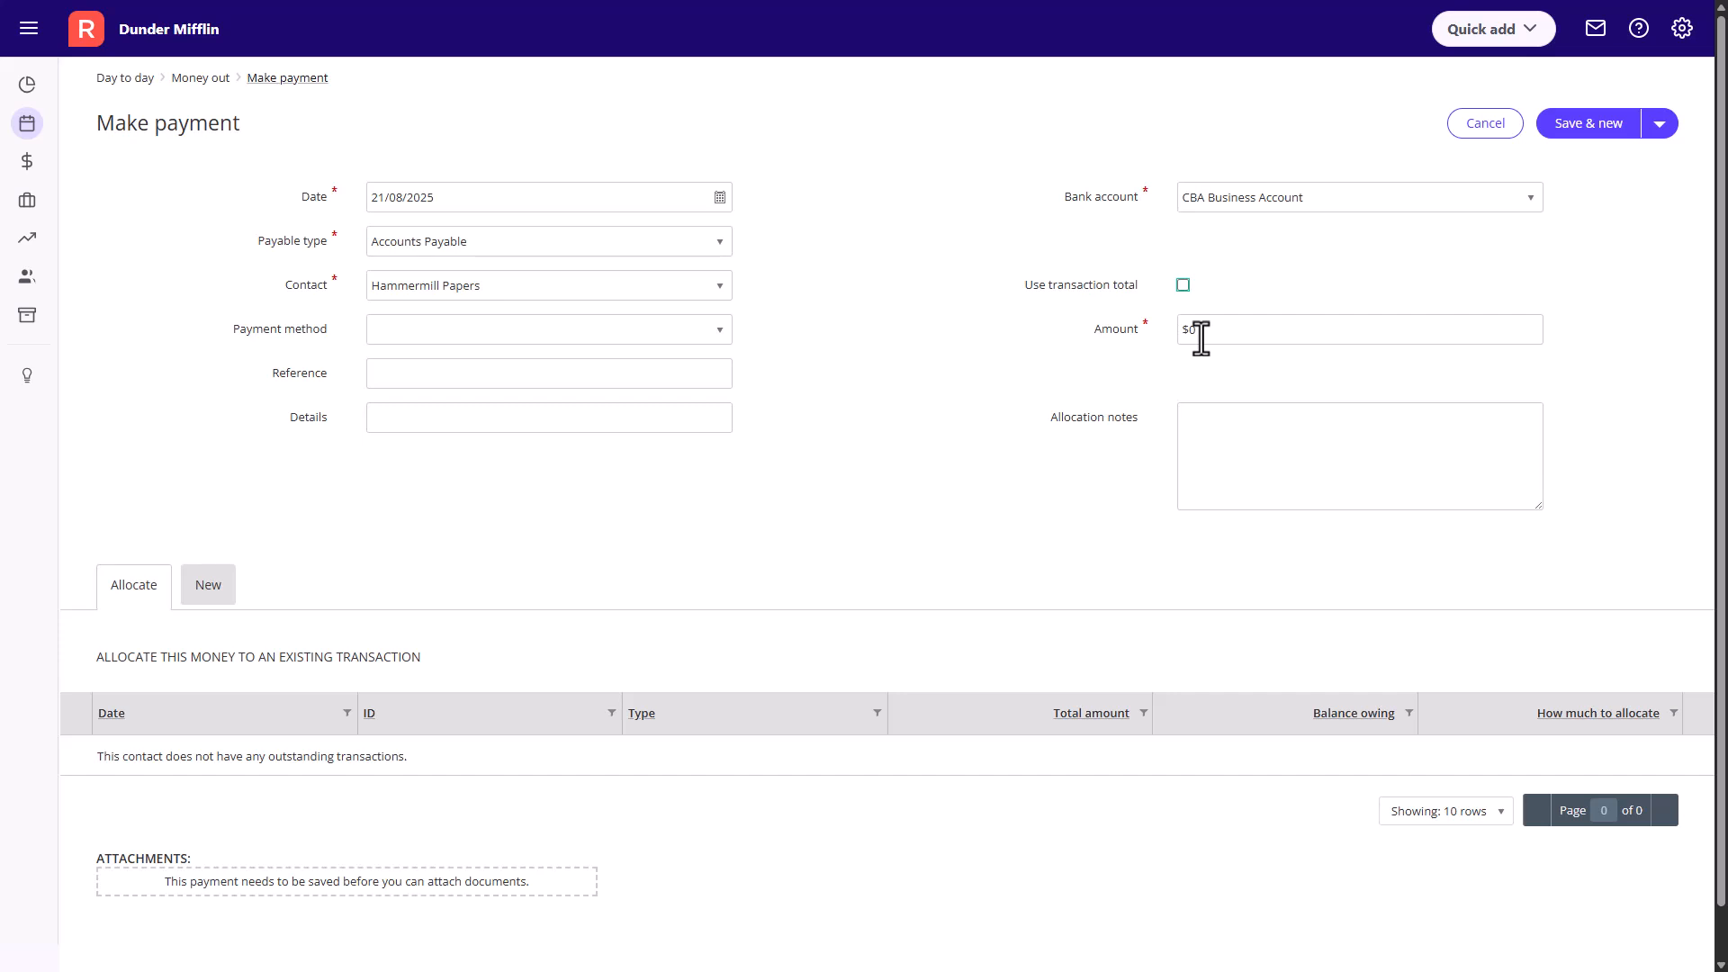
left_click(1183, 286)
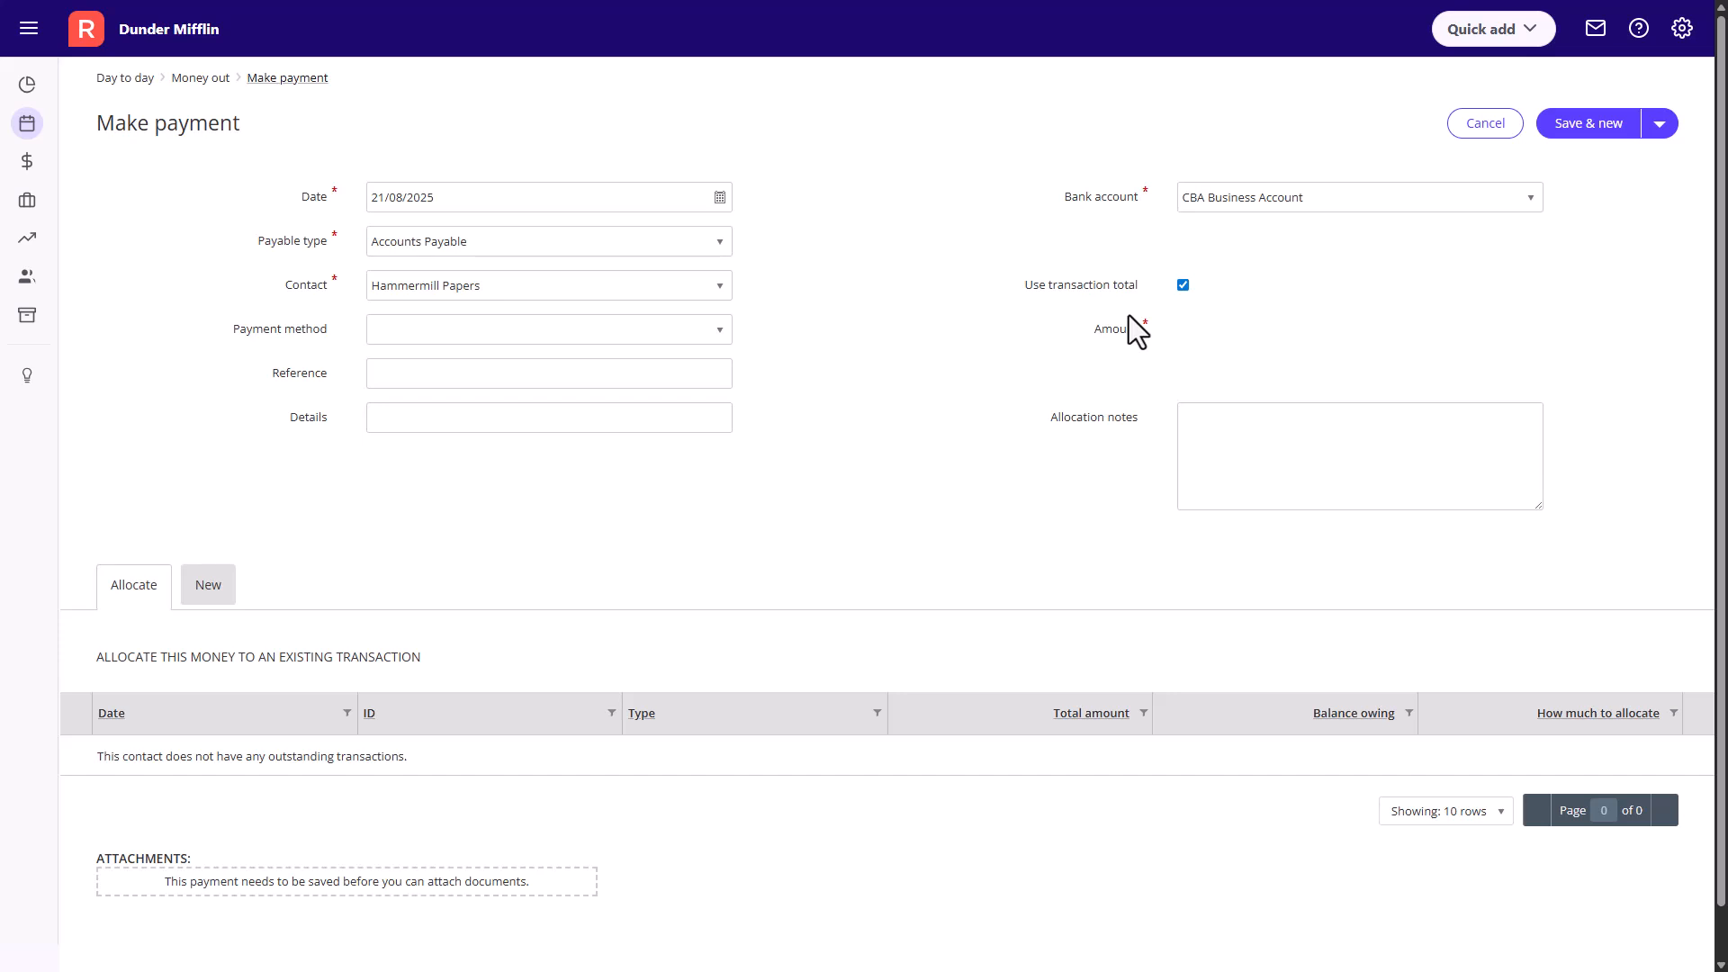
- Set the payment method to Direct Deposit and switch the payment to a new transaction allocation
left_click(719, 331)
left_click(456, 416)
left_click(203, 595)
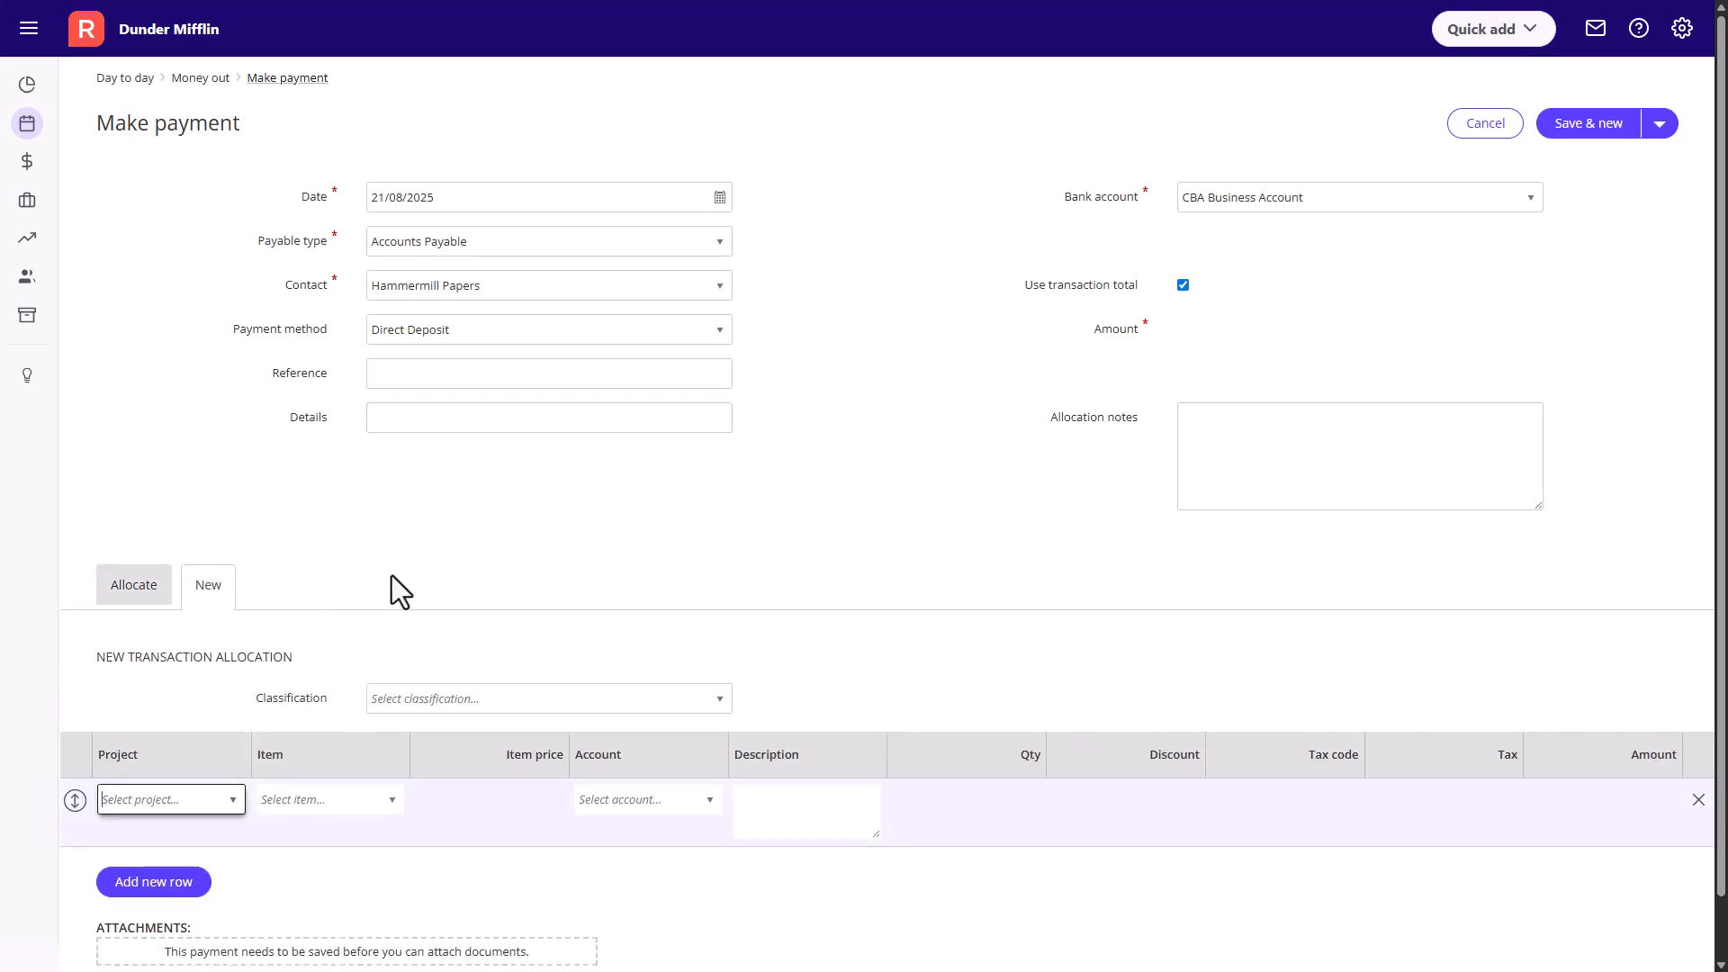
- Fill the first allocation row with the Cost of Goods Sold:Purchases account and an amount of 1000.00
scroll(392, 573, "down", 1)
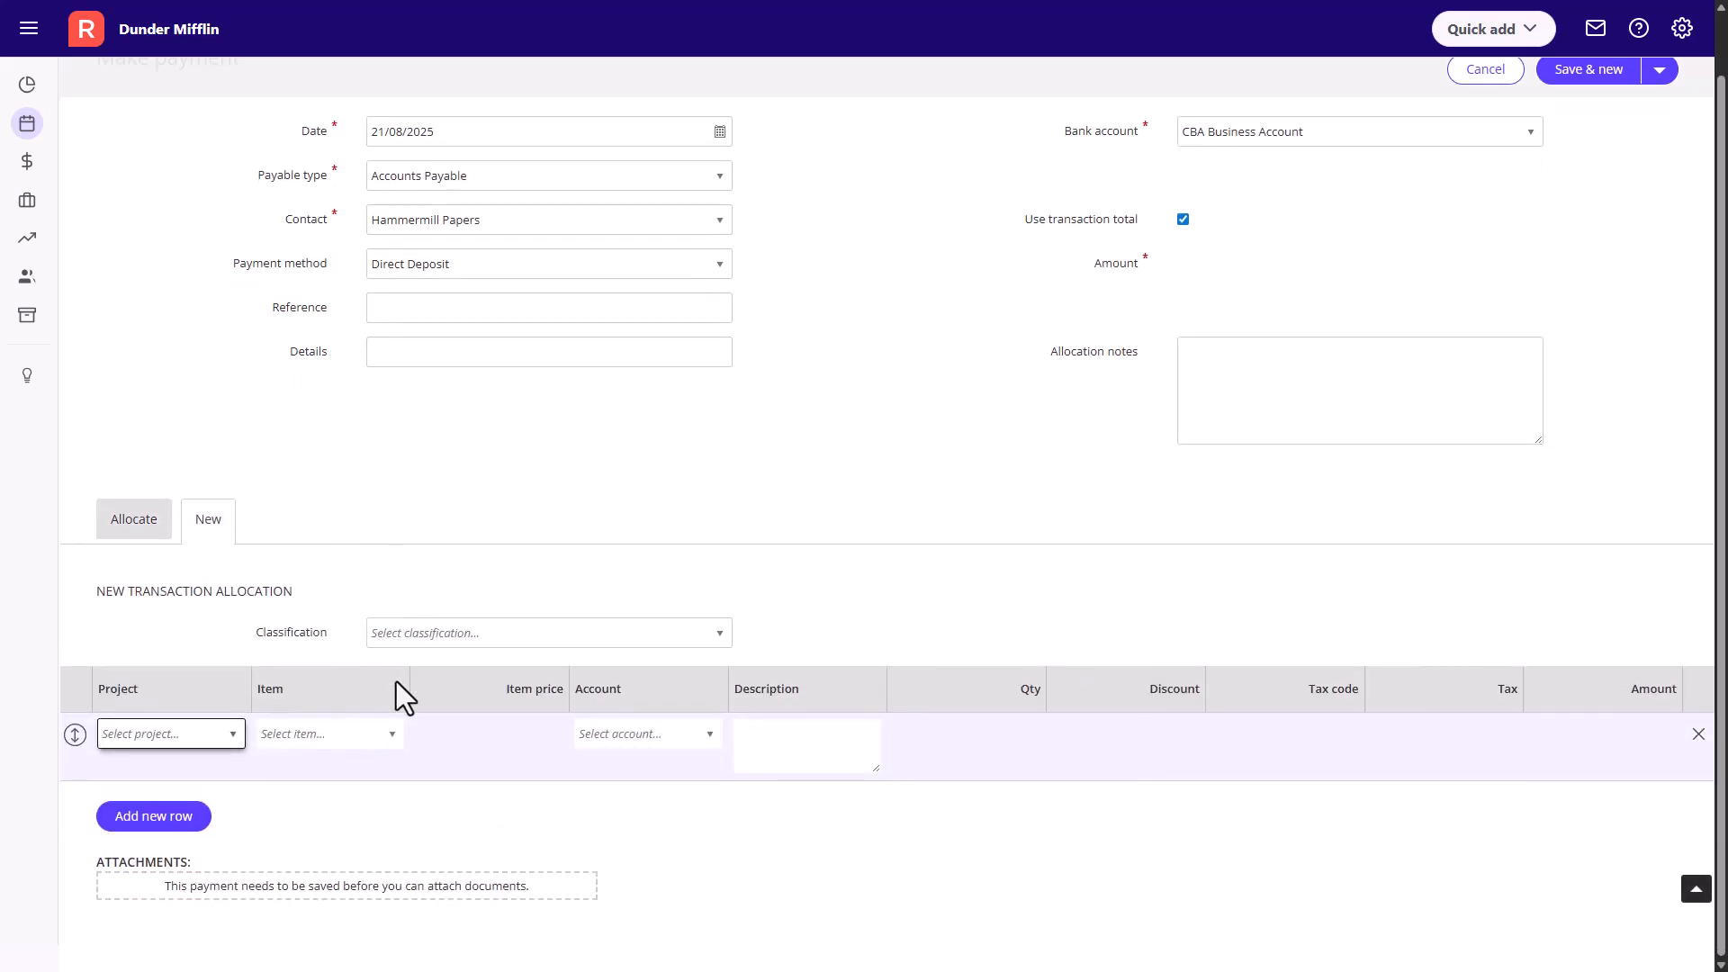
left_click(710, 736)
type("pur")
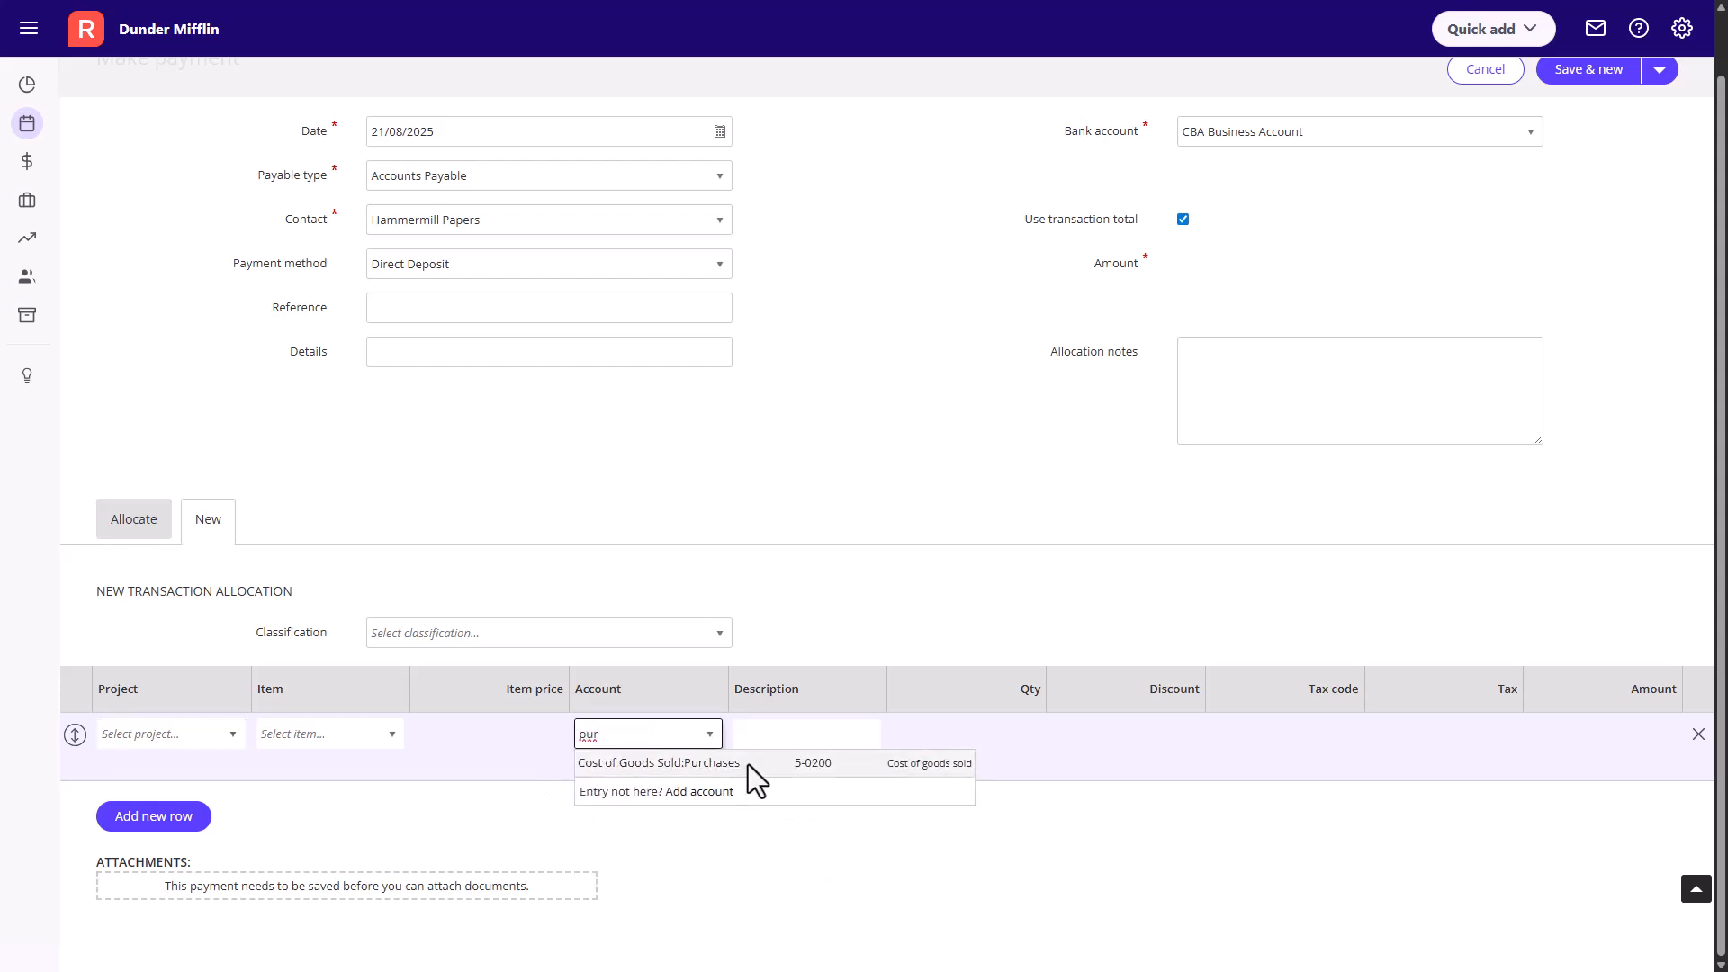
left_click(748, 765)
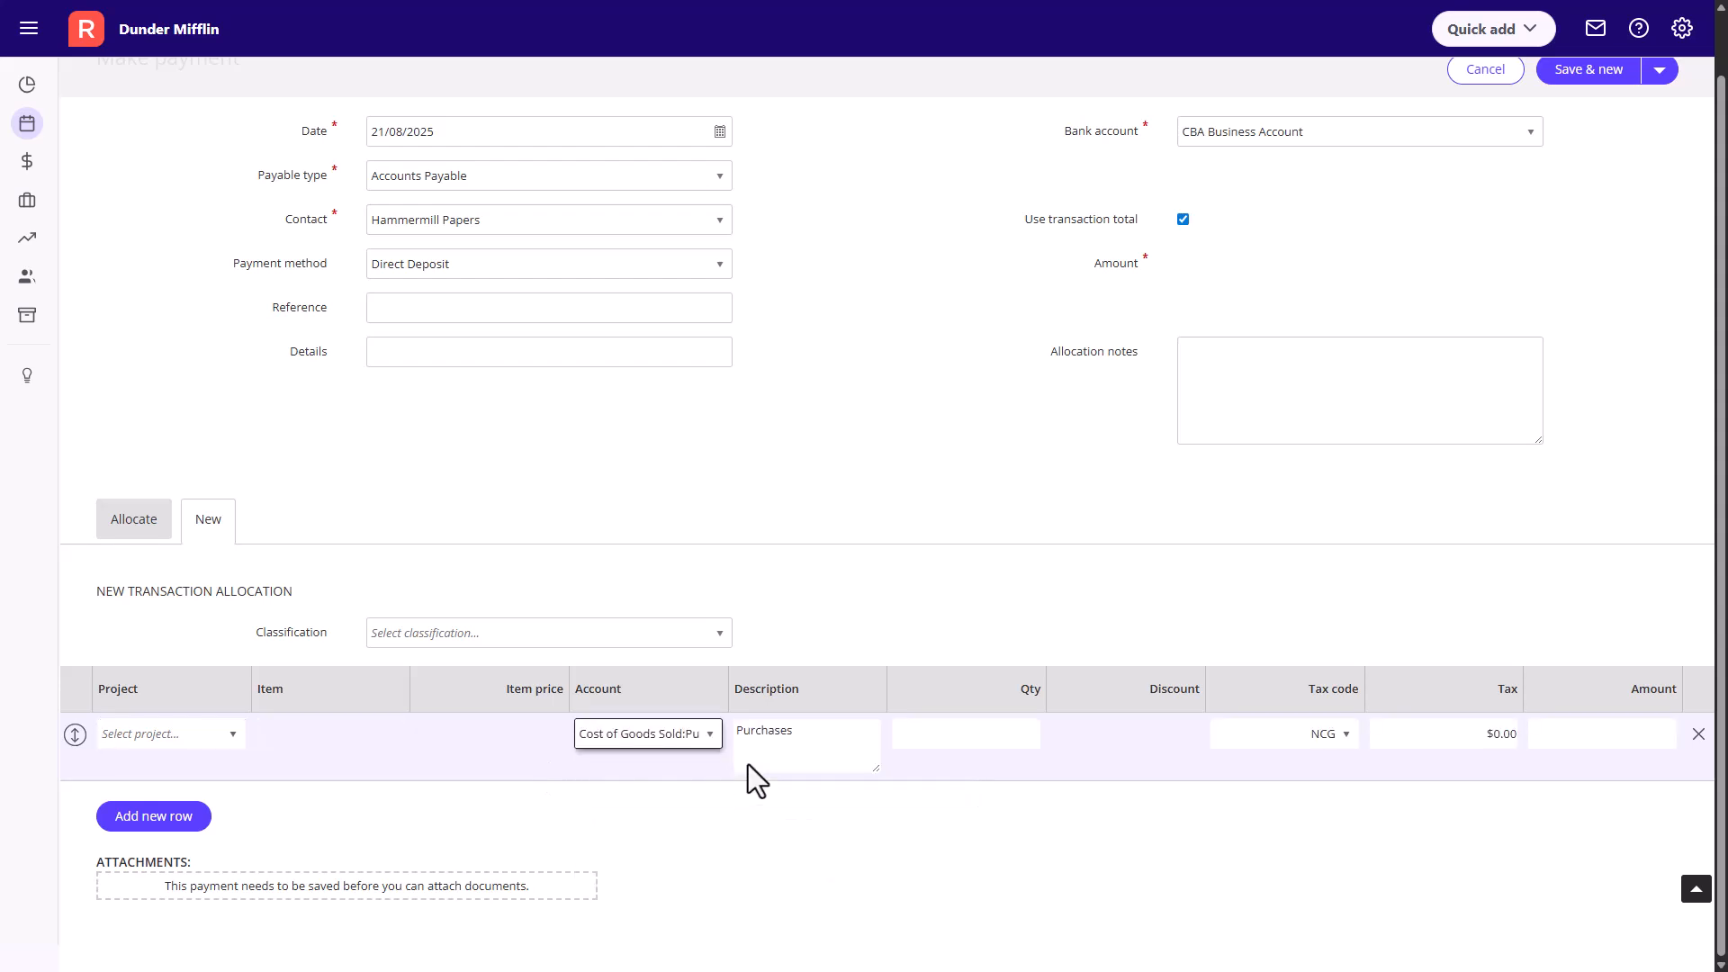
left_click(1346, 736)
left_click(1348, 737)
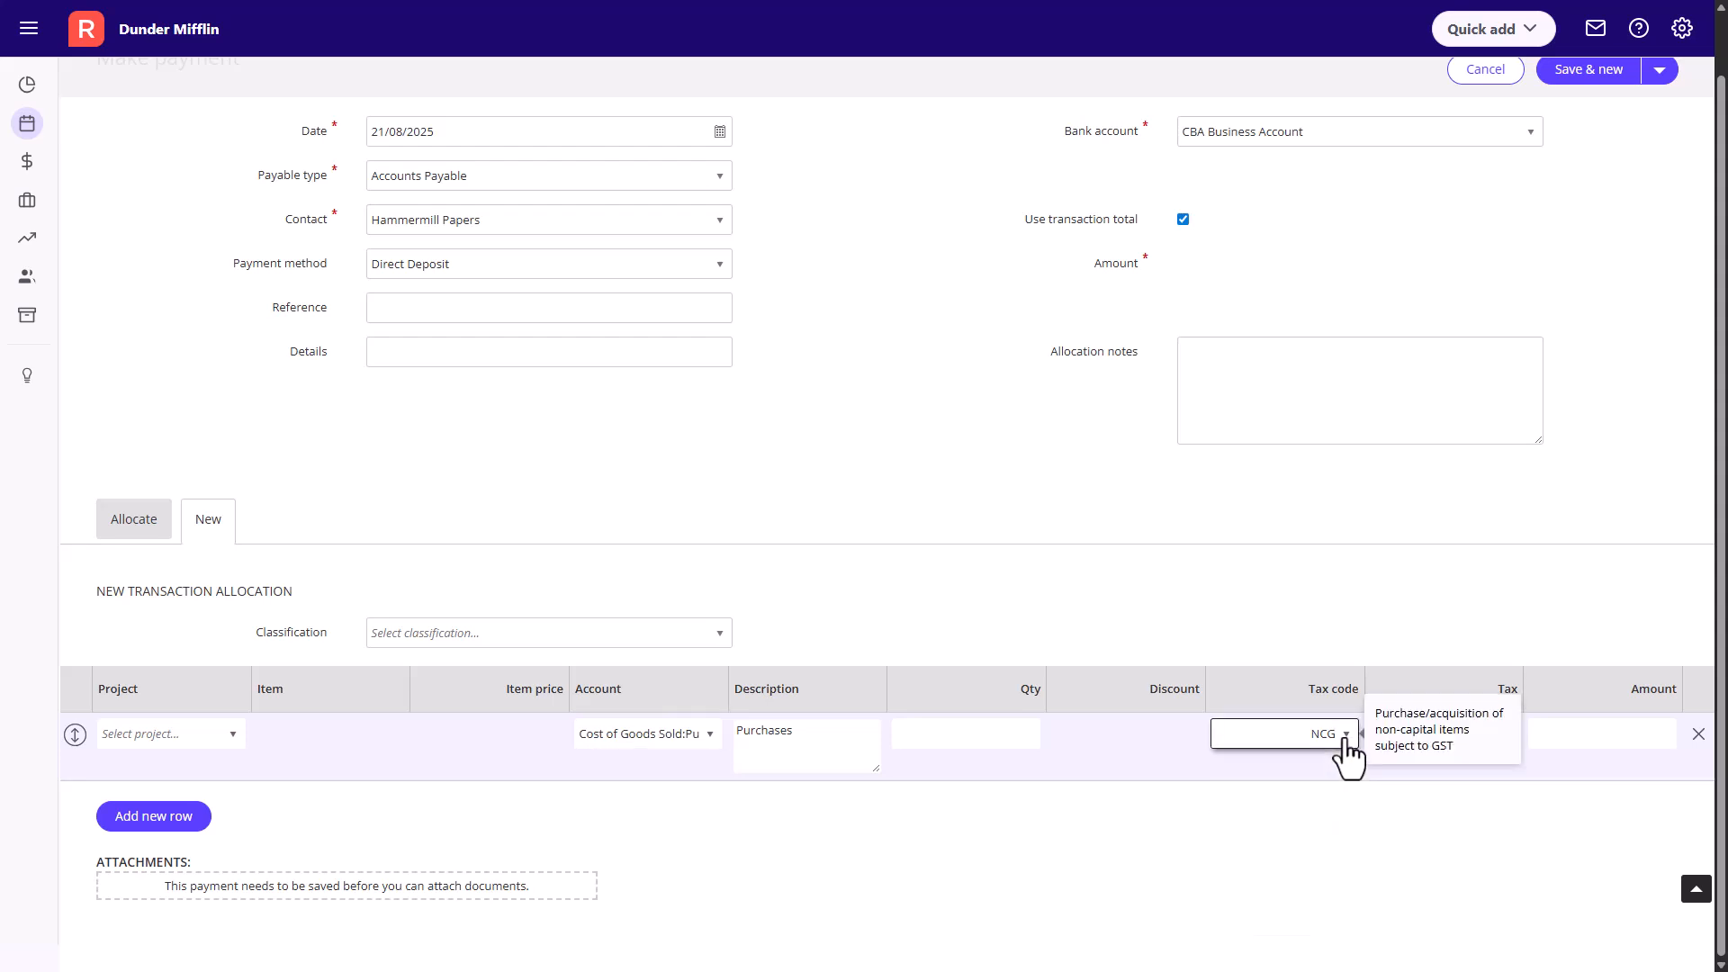
left_click(1595, 740)
type("1000.00")
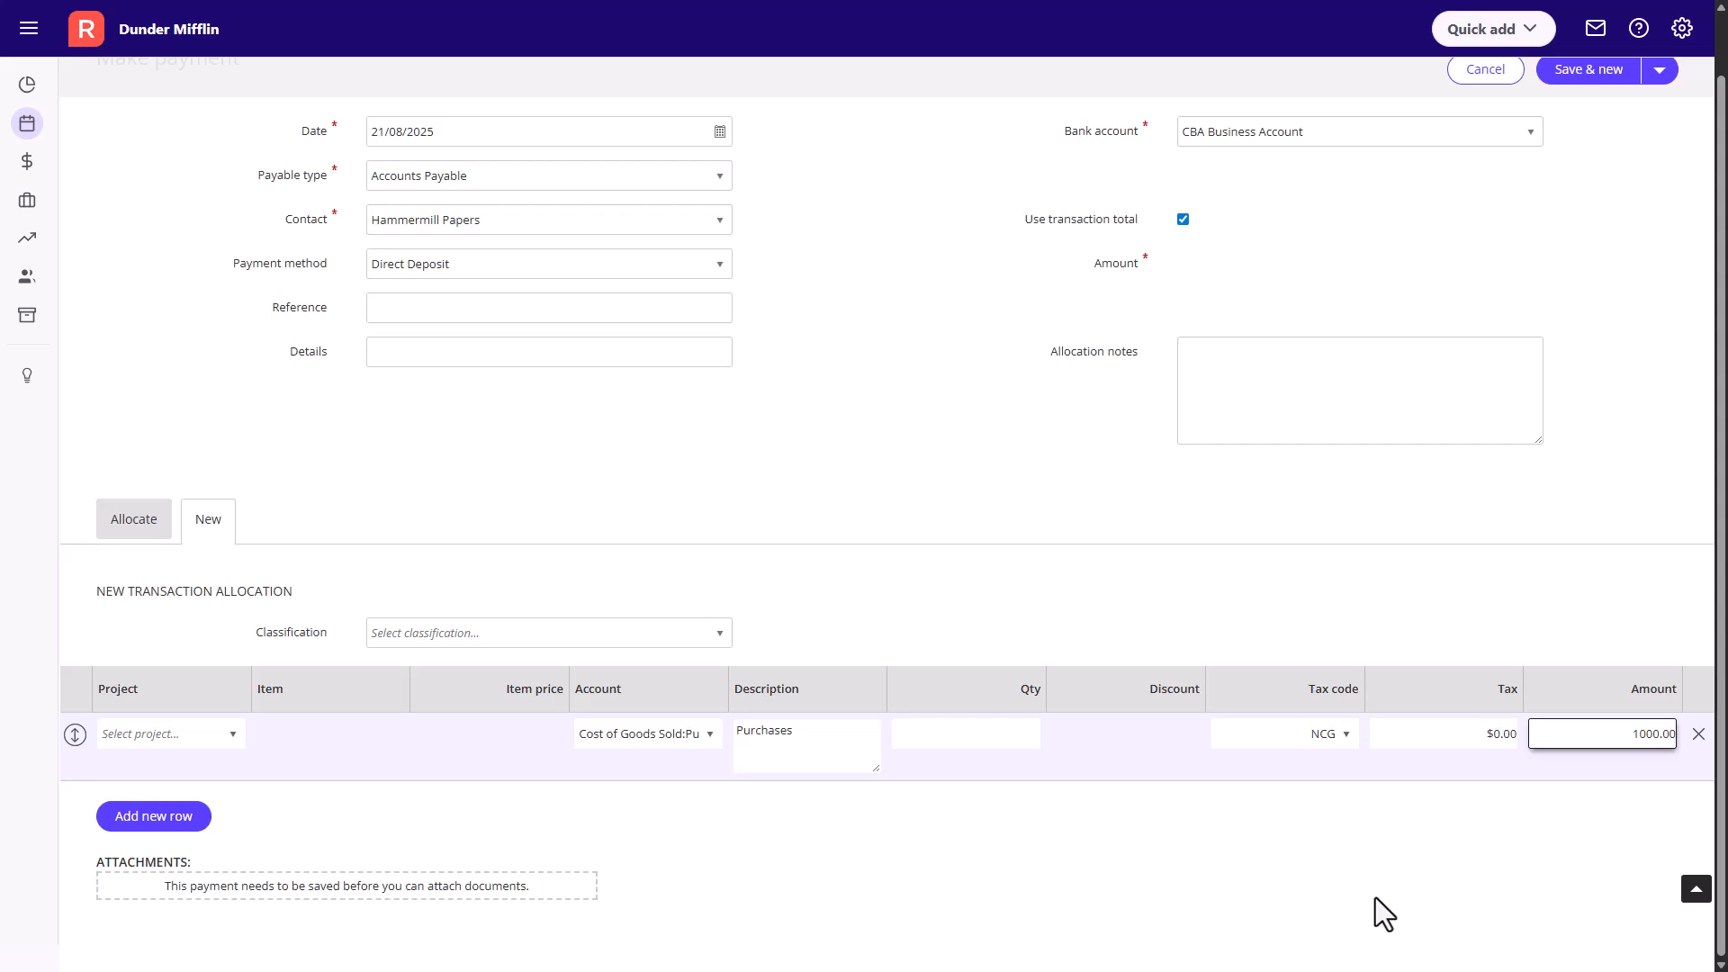
left_click(1376, 898)
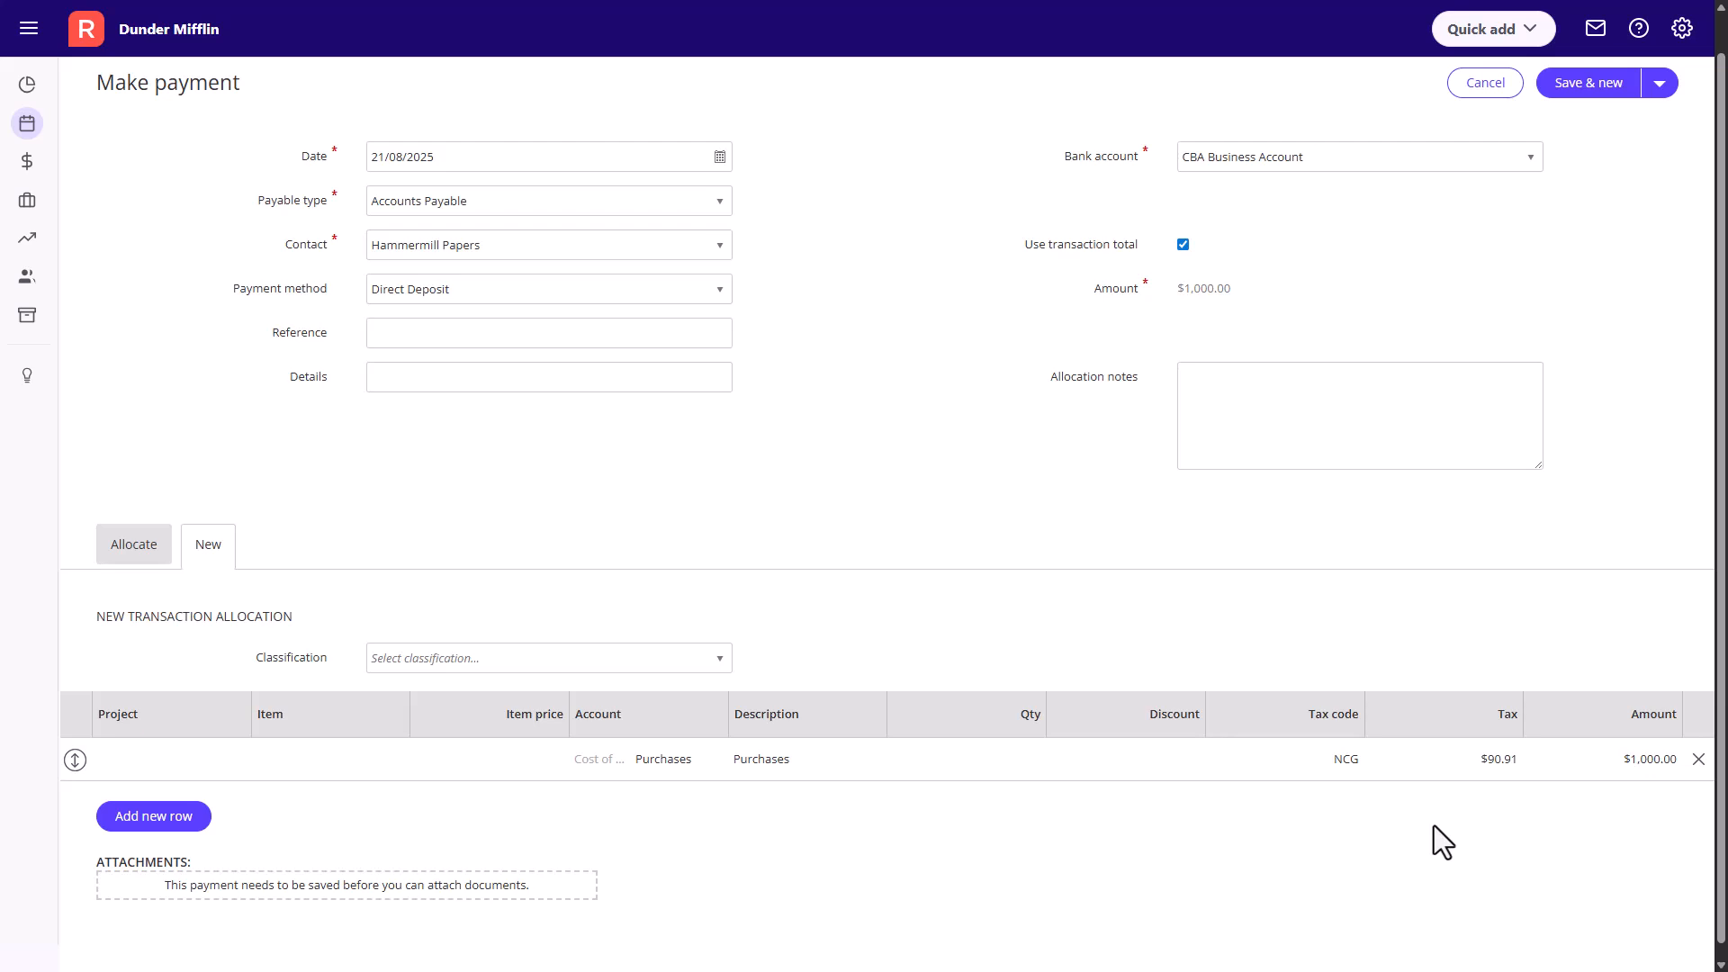
- Add a second allocation row for the item Airstream Deluxe A4 with item price 20.00 and quantity 10
left_click(149, 815)
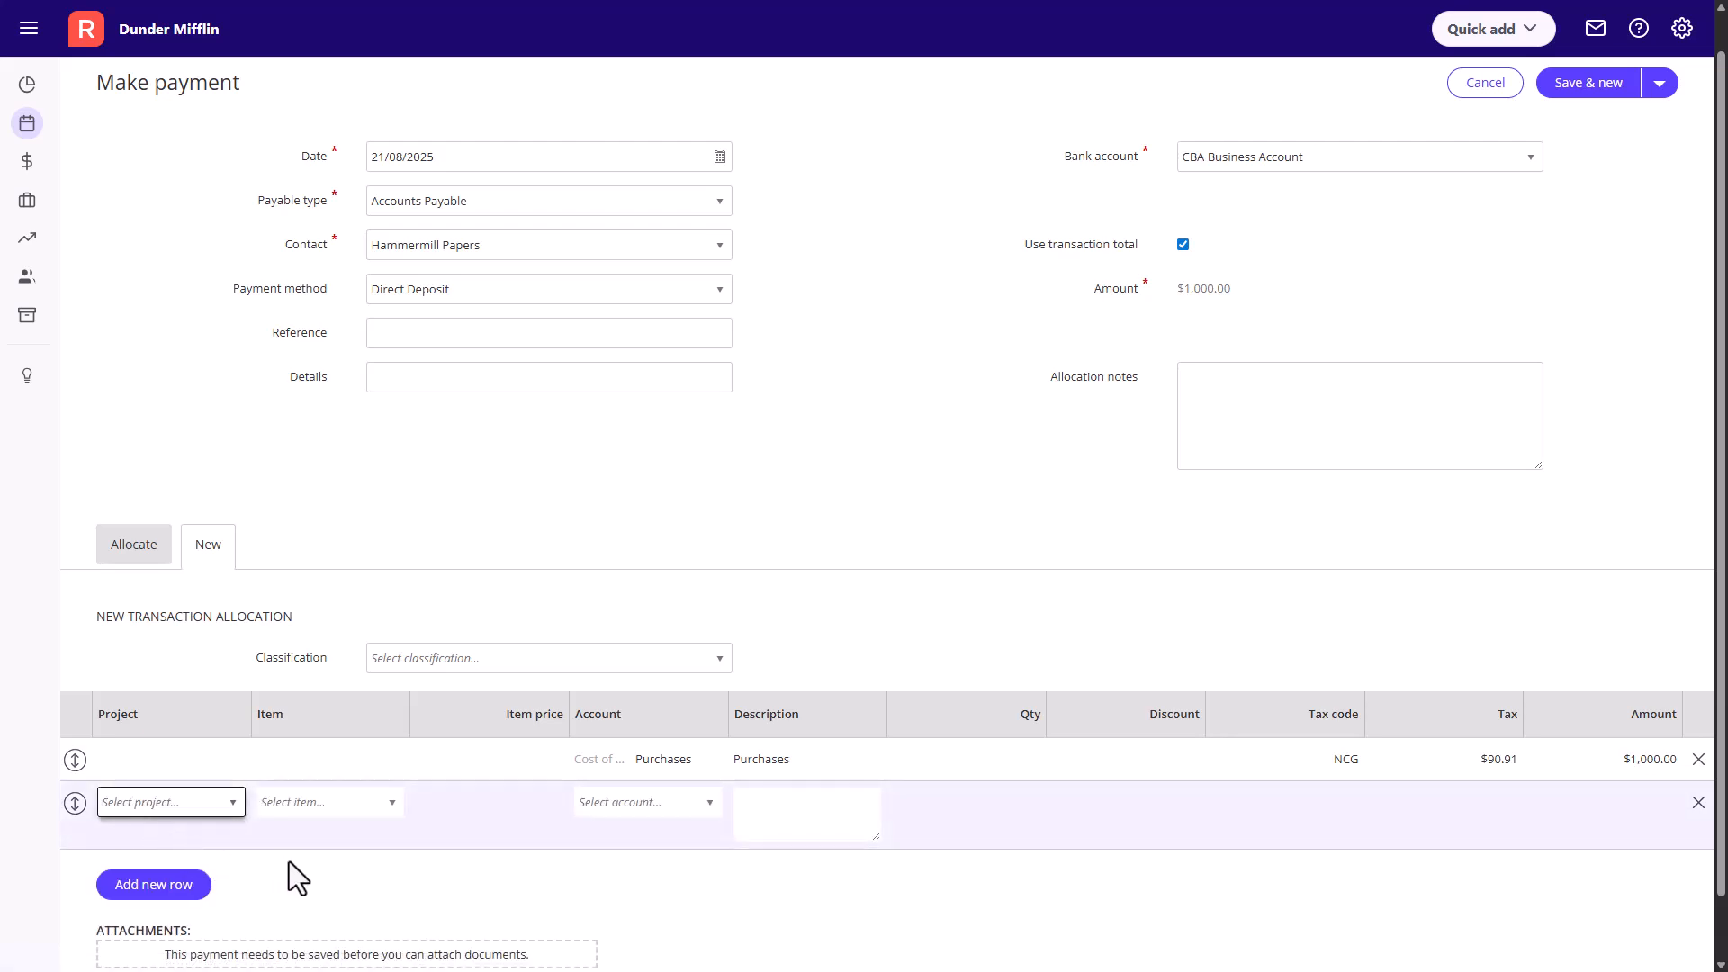
left_click(391, 806)
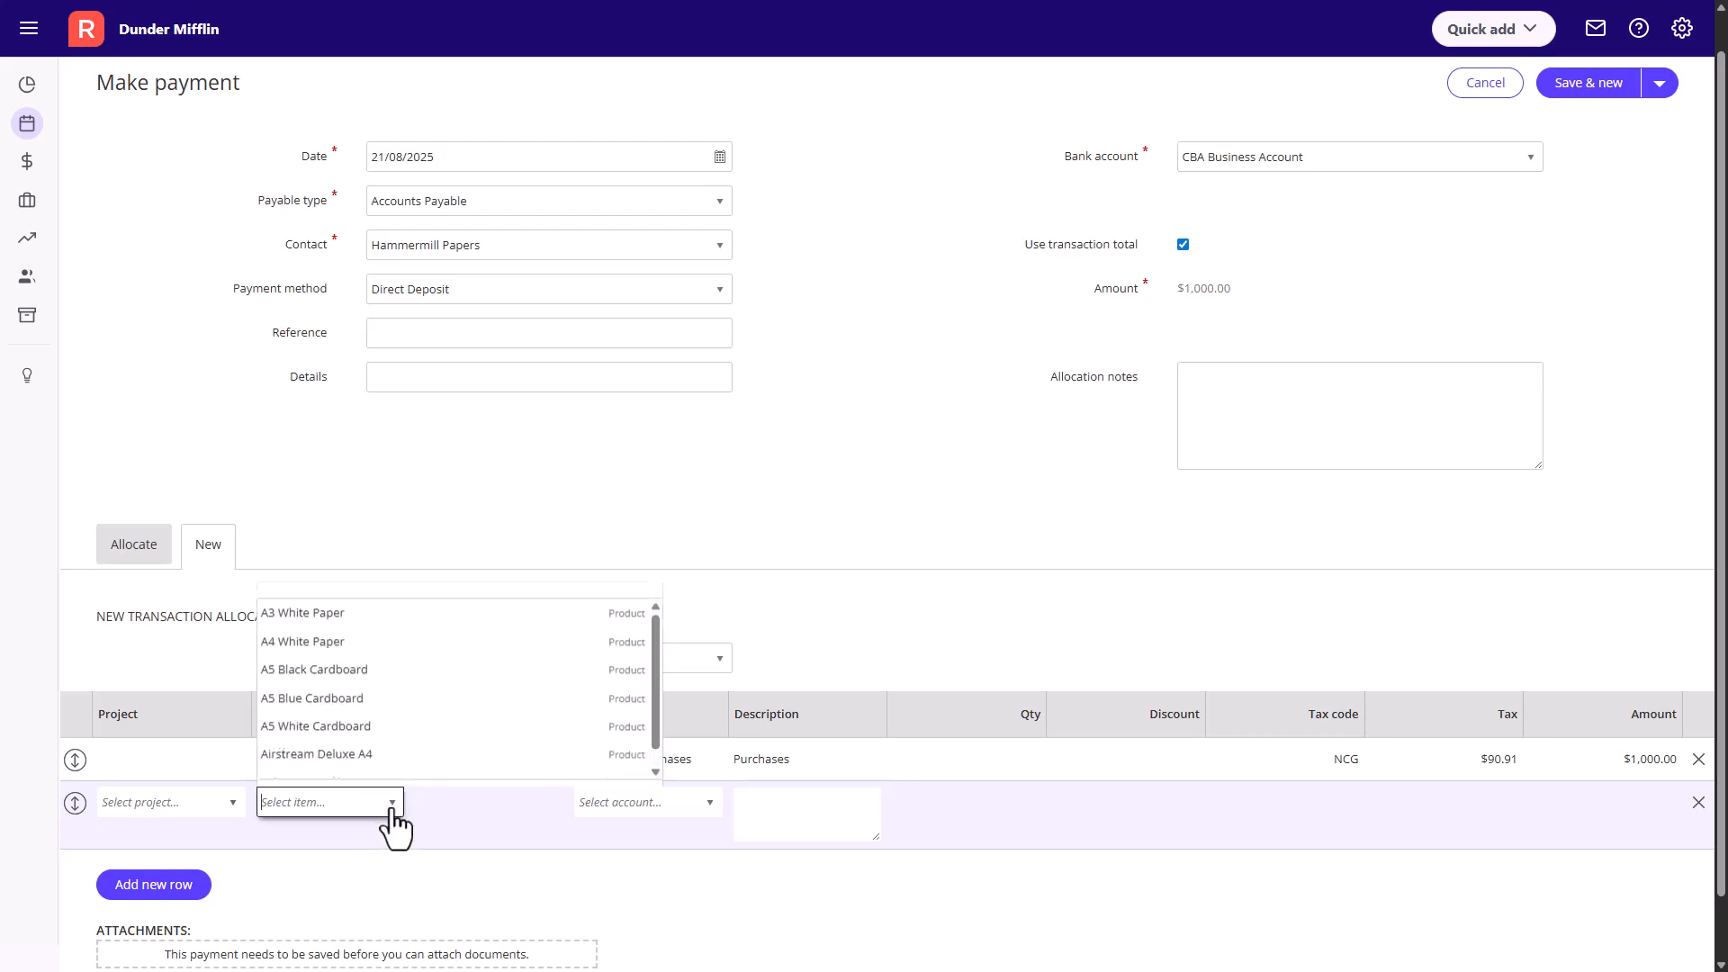
left_click(425, 732)
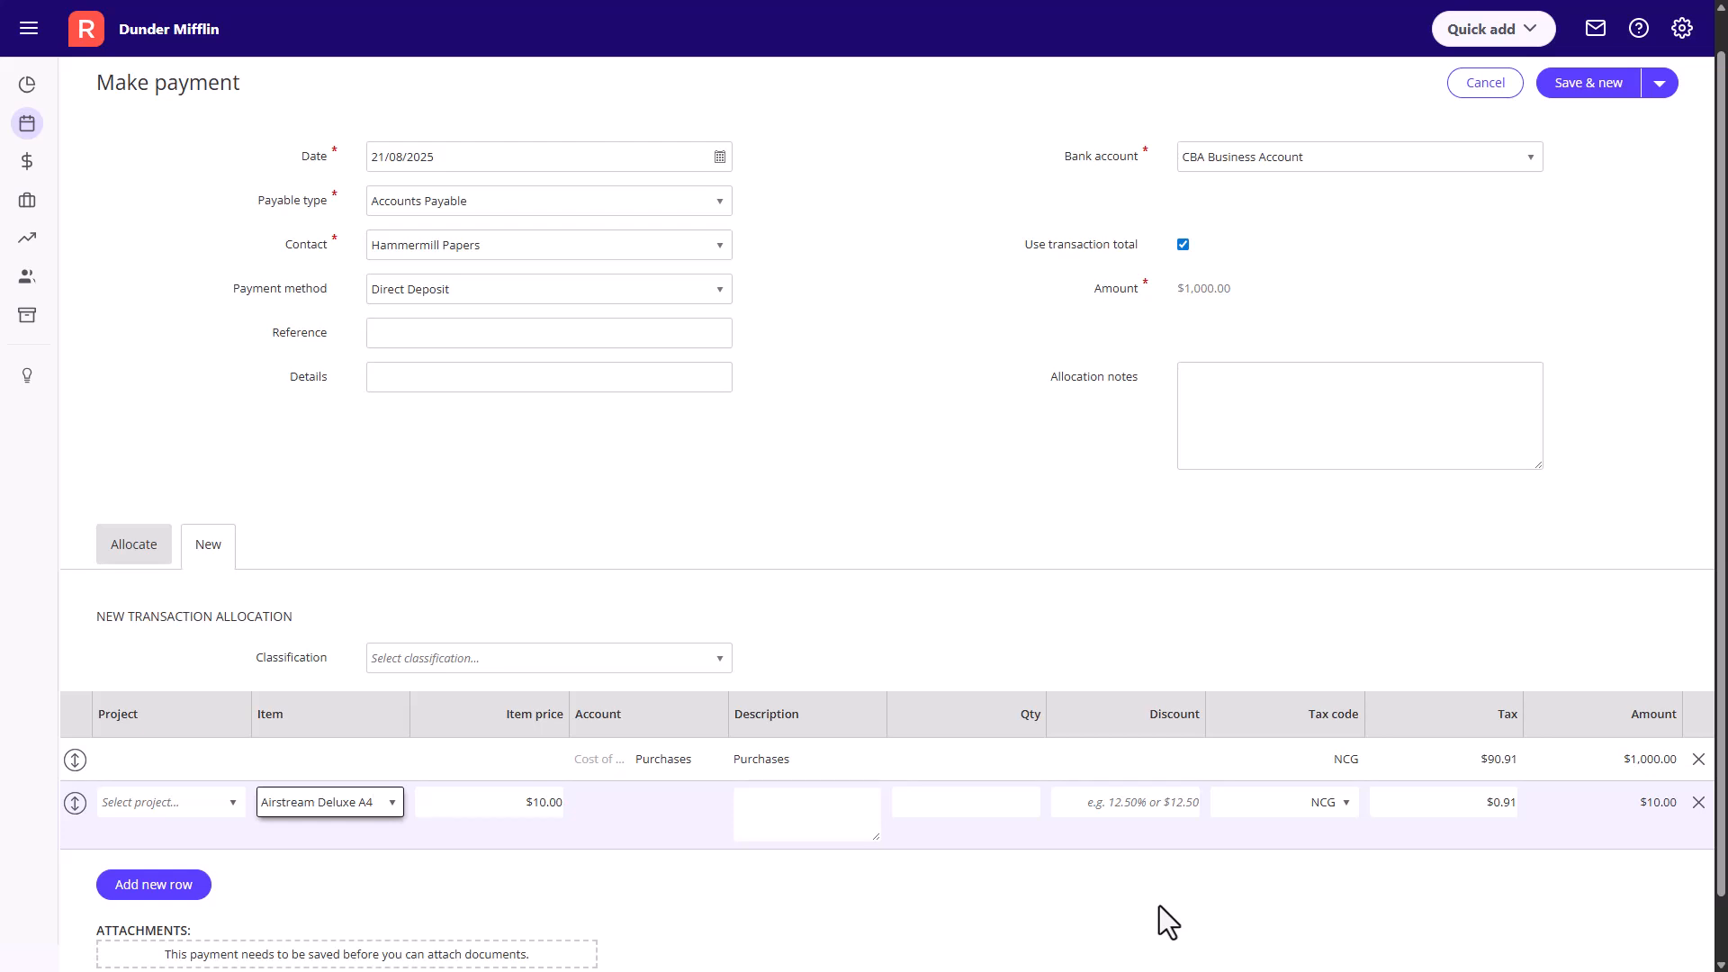
left_click(549, 802)
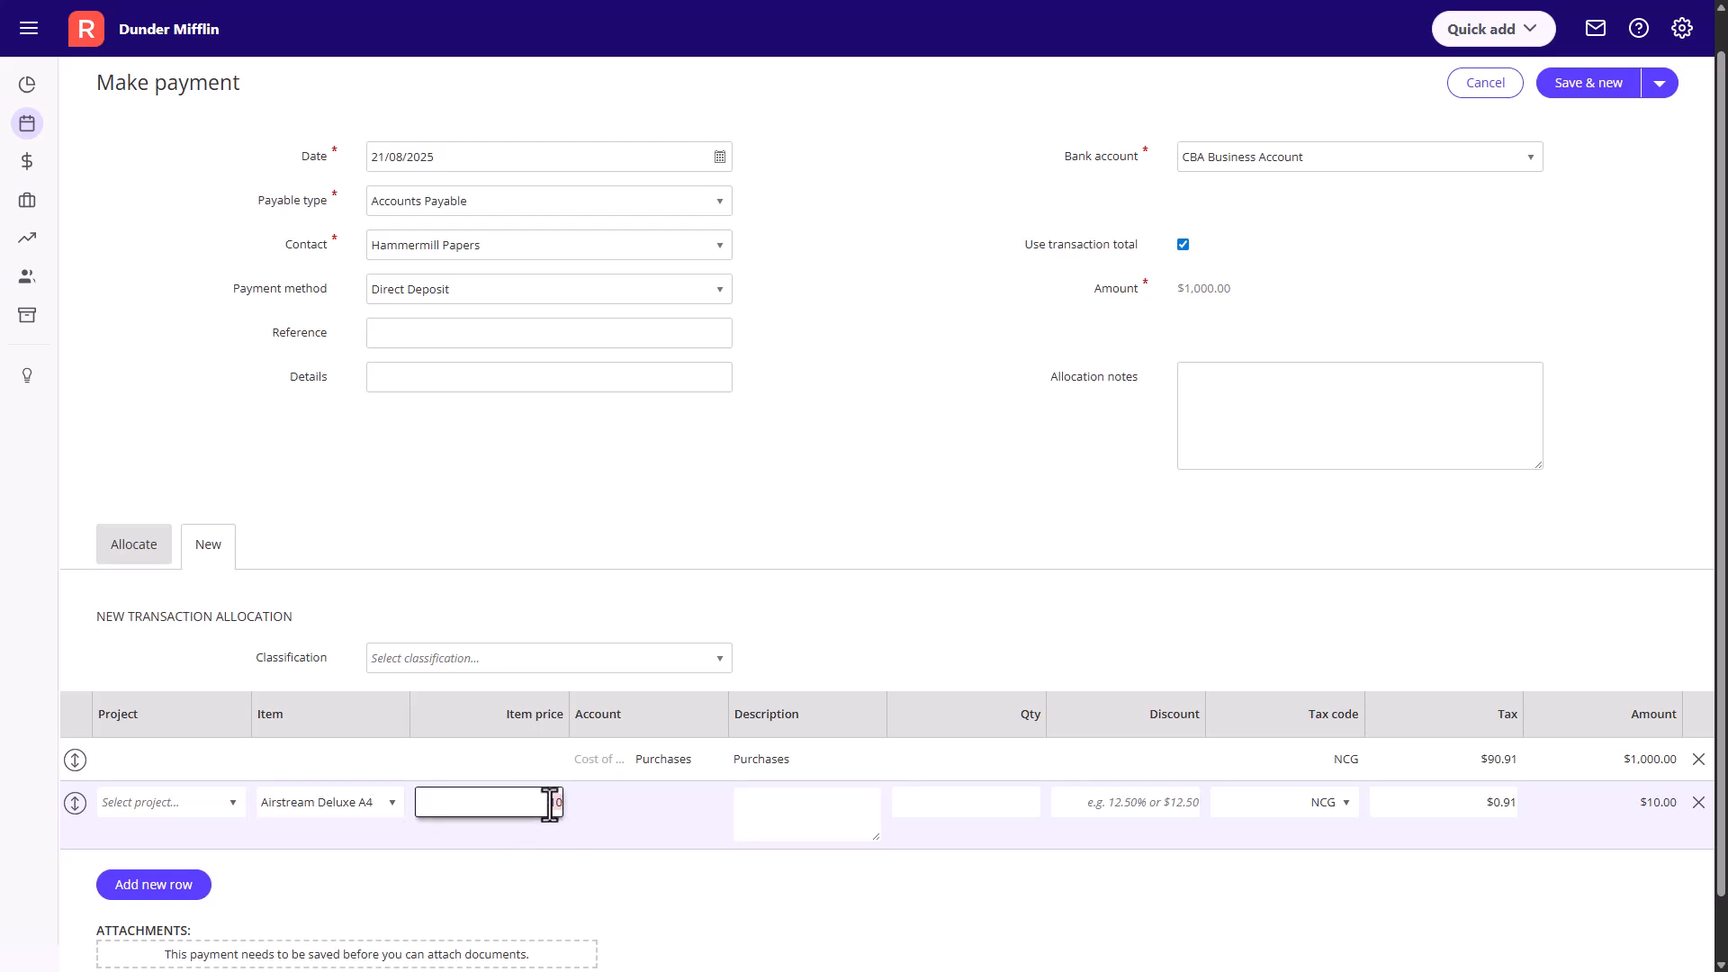
type("20.00")
left_click(945, 805)
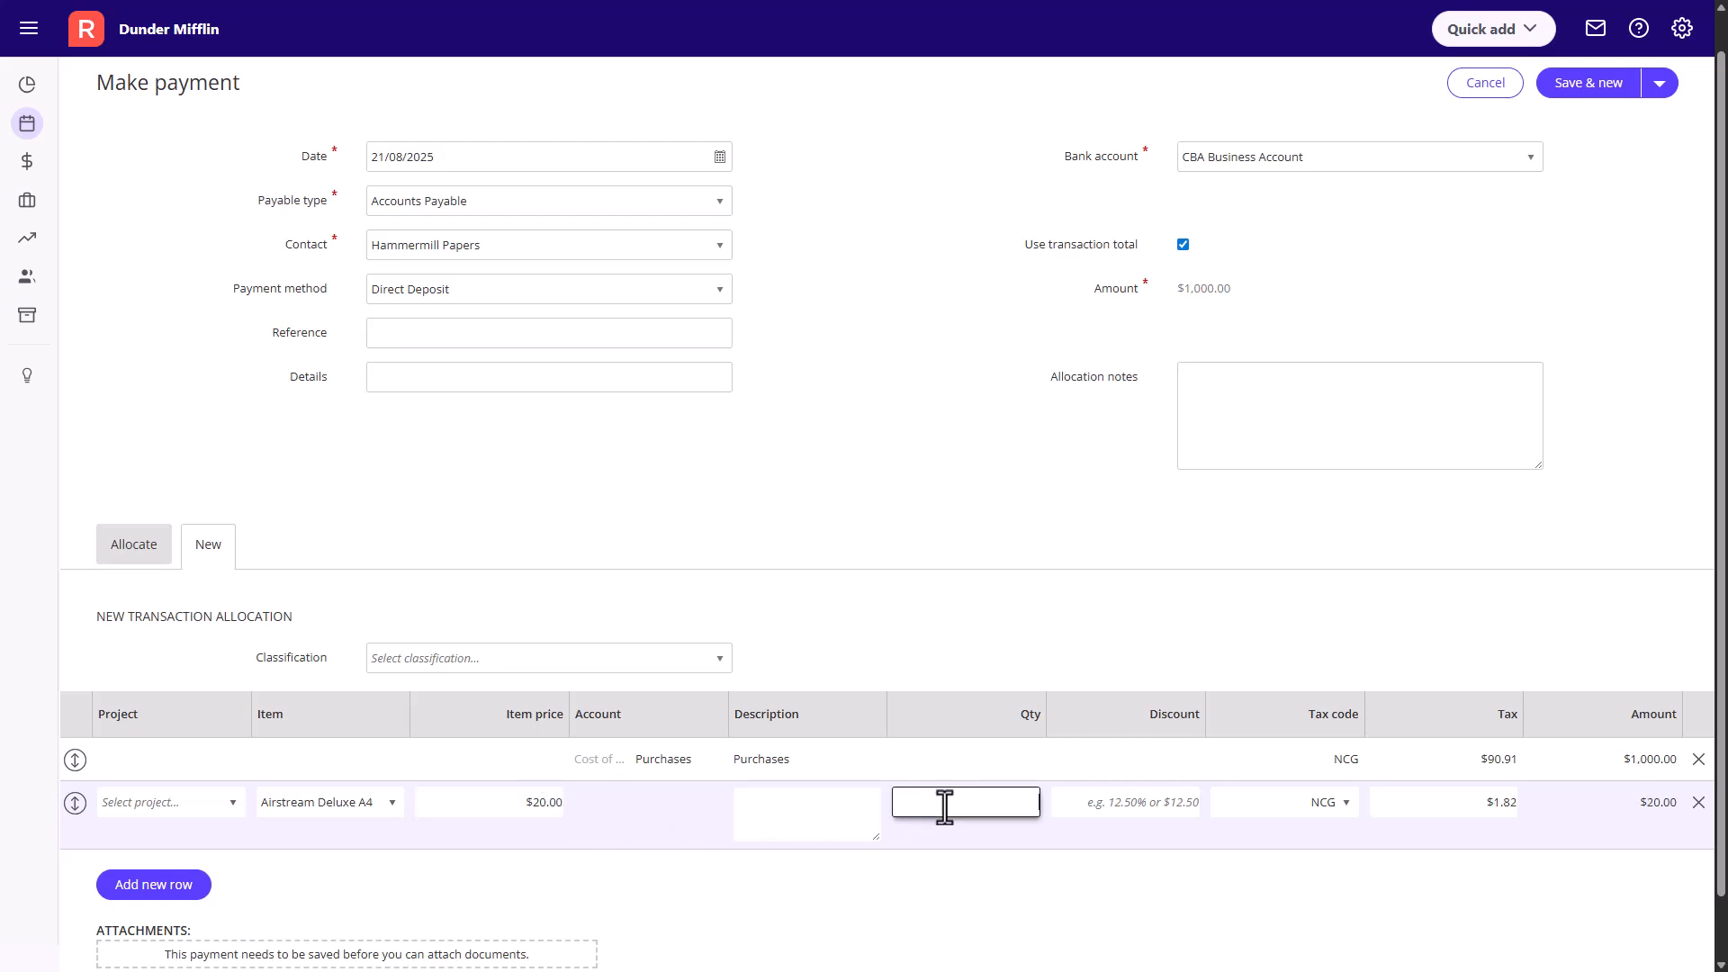
type("10")
left_click(1276, 866)
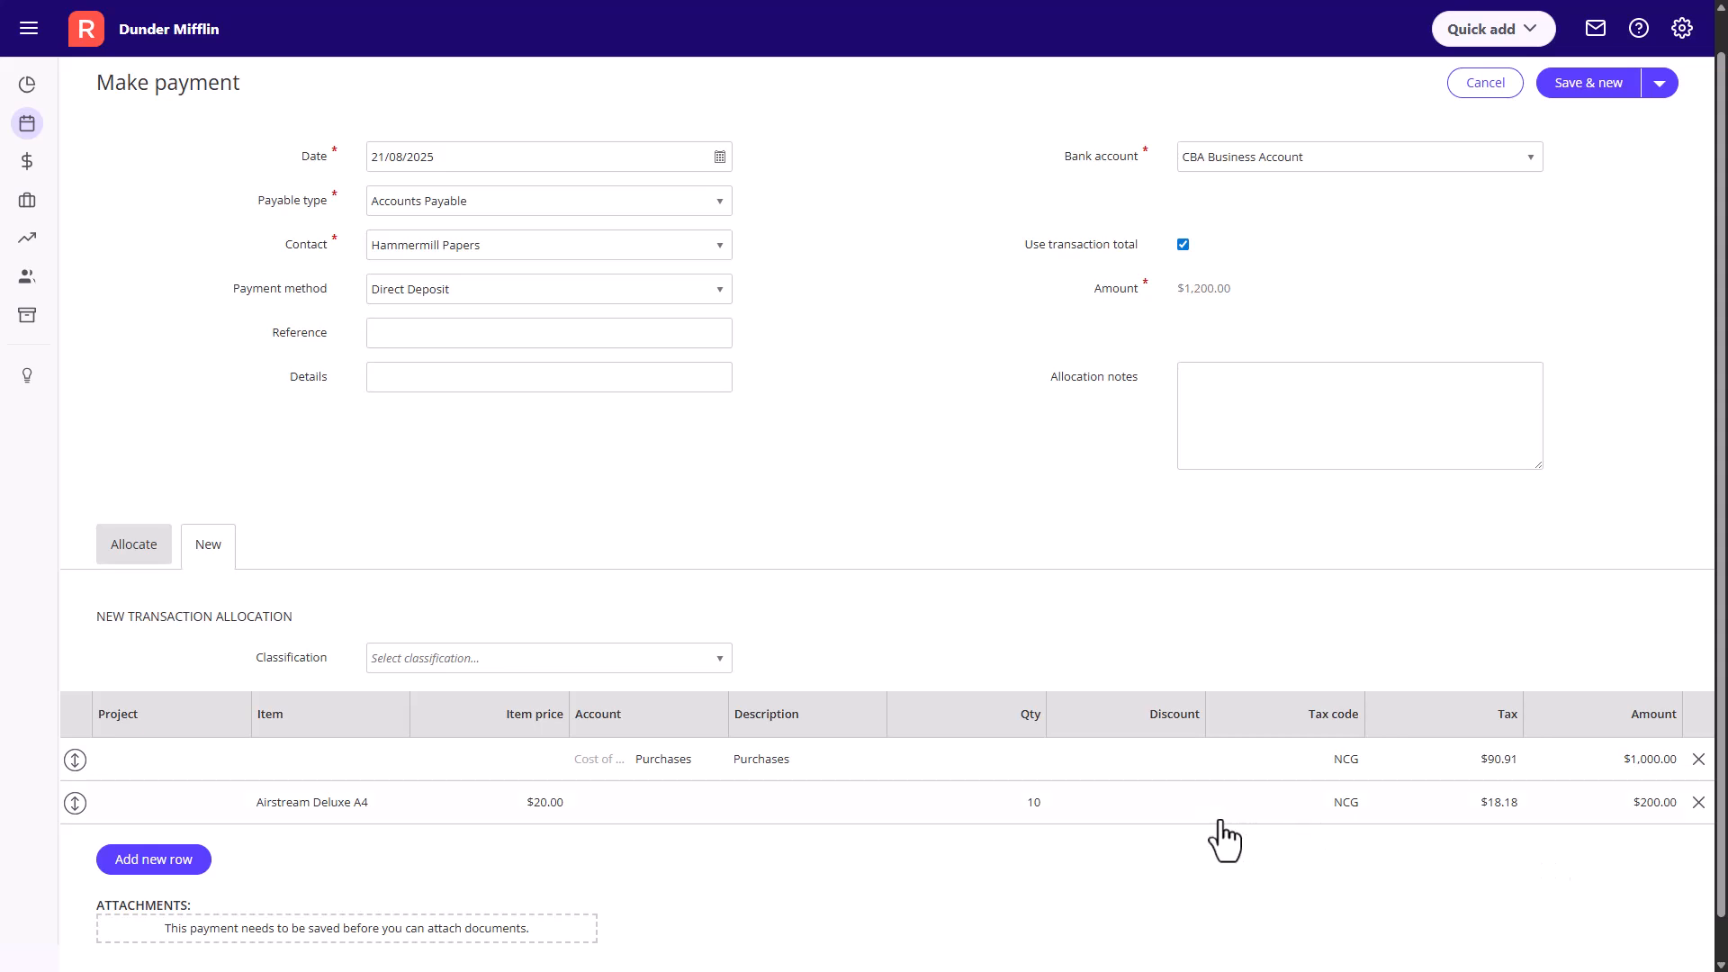
- Apply a $50.00 discount to the Airstream Deluxe A4 row
left_click(1173, 815)
left_click(1171, 801)
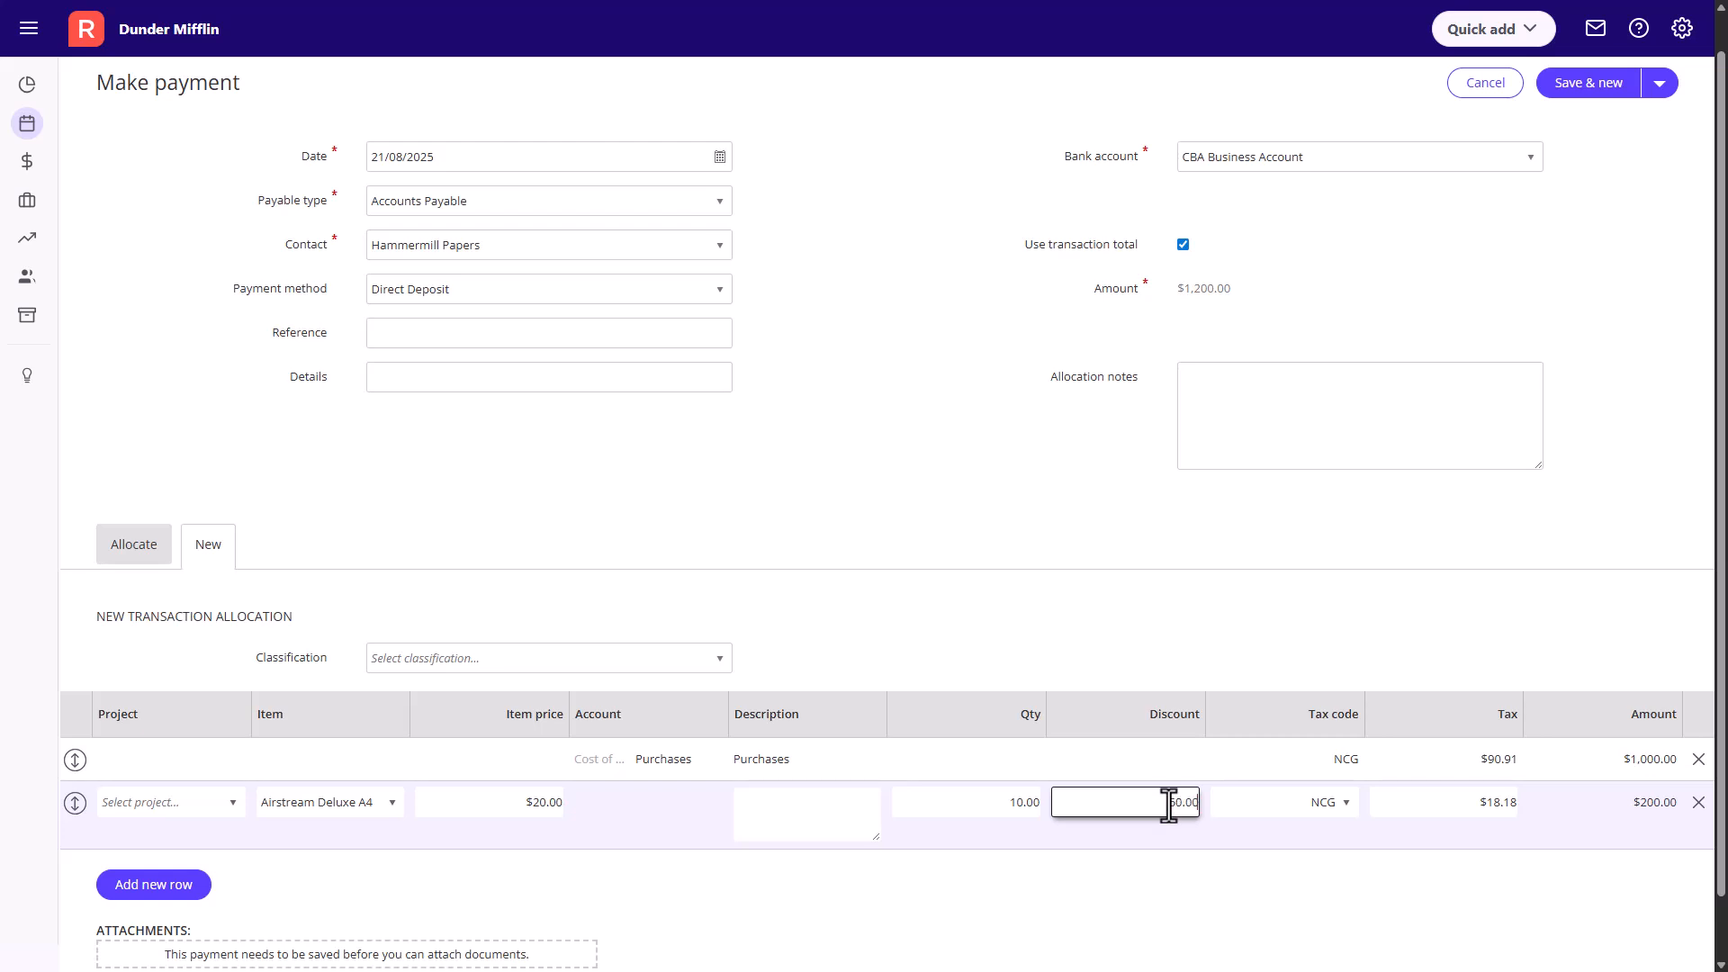
left_click(1242, 855)
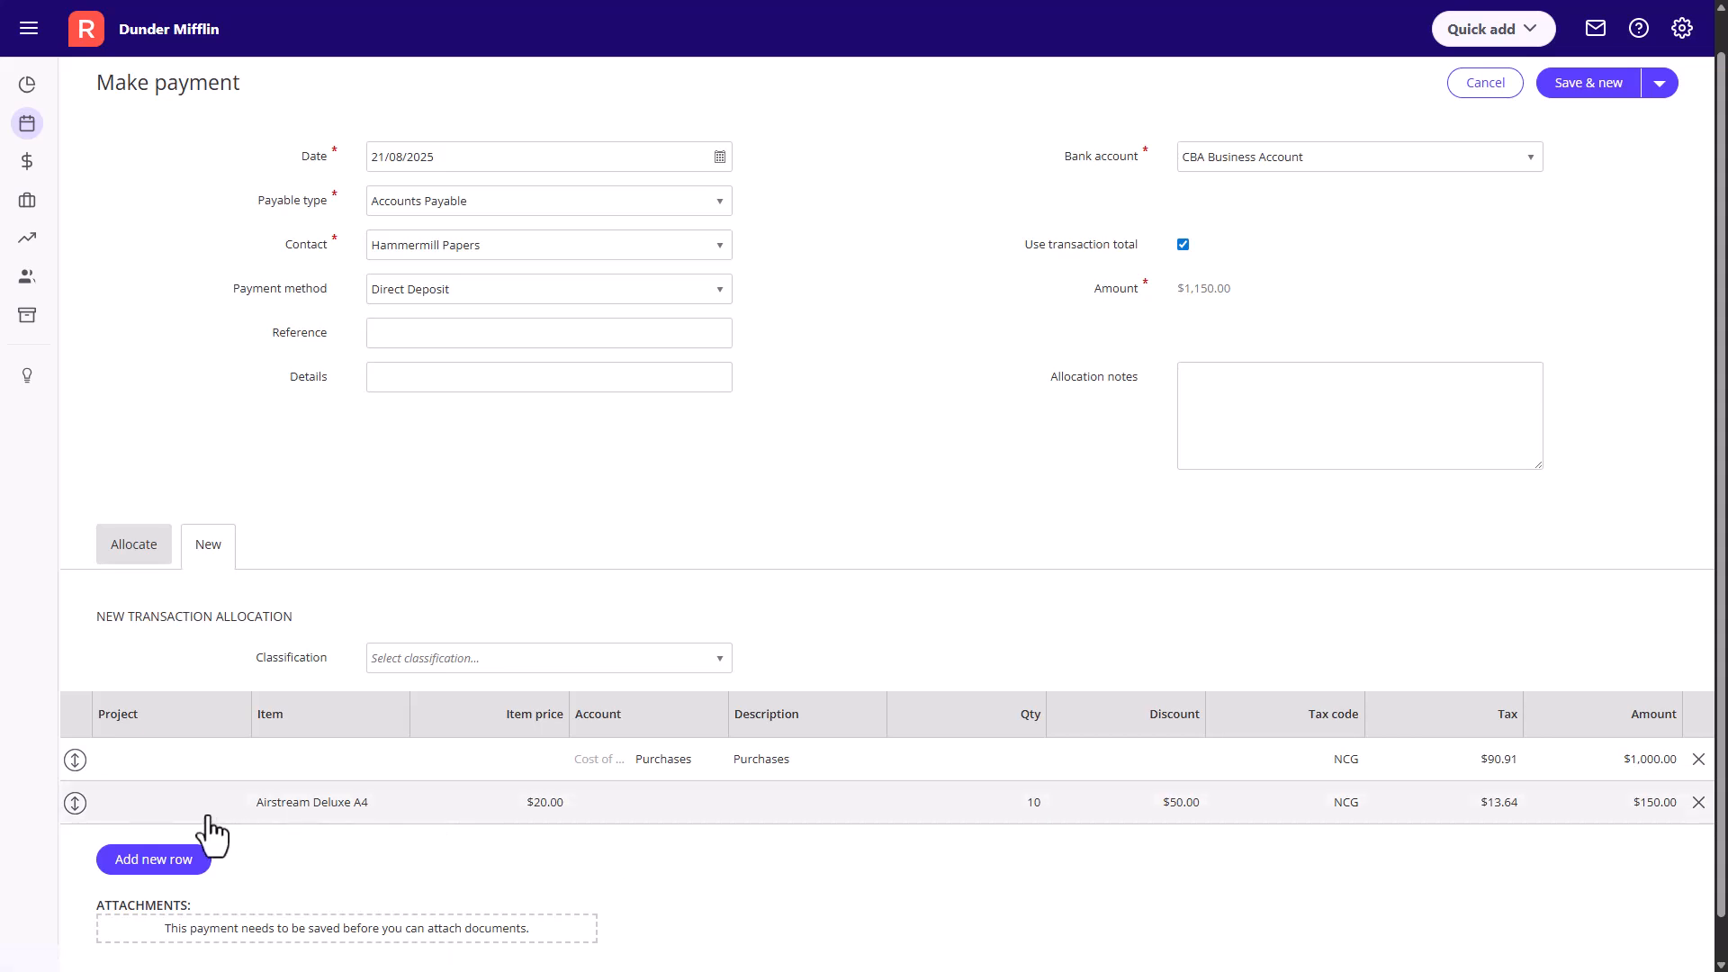
- Move the Airstream Deluxe A4 row above the Purchases row and save the payment, keeping it open
left_click_drag(75, 802, 90, 759)
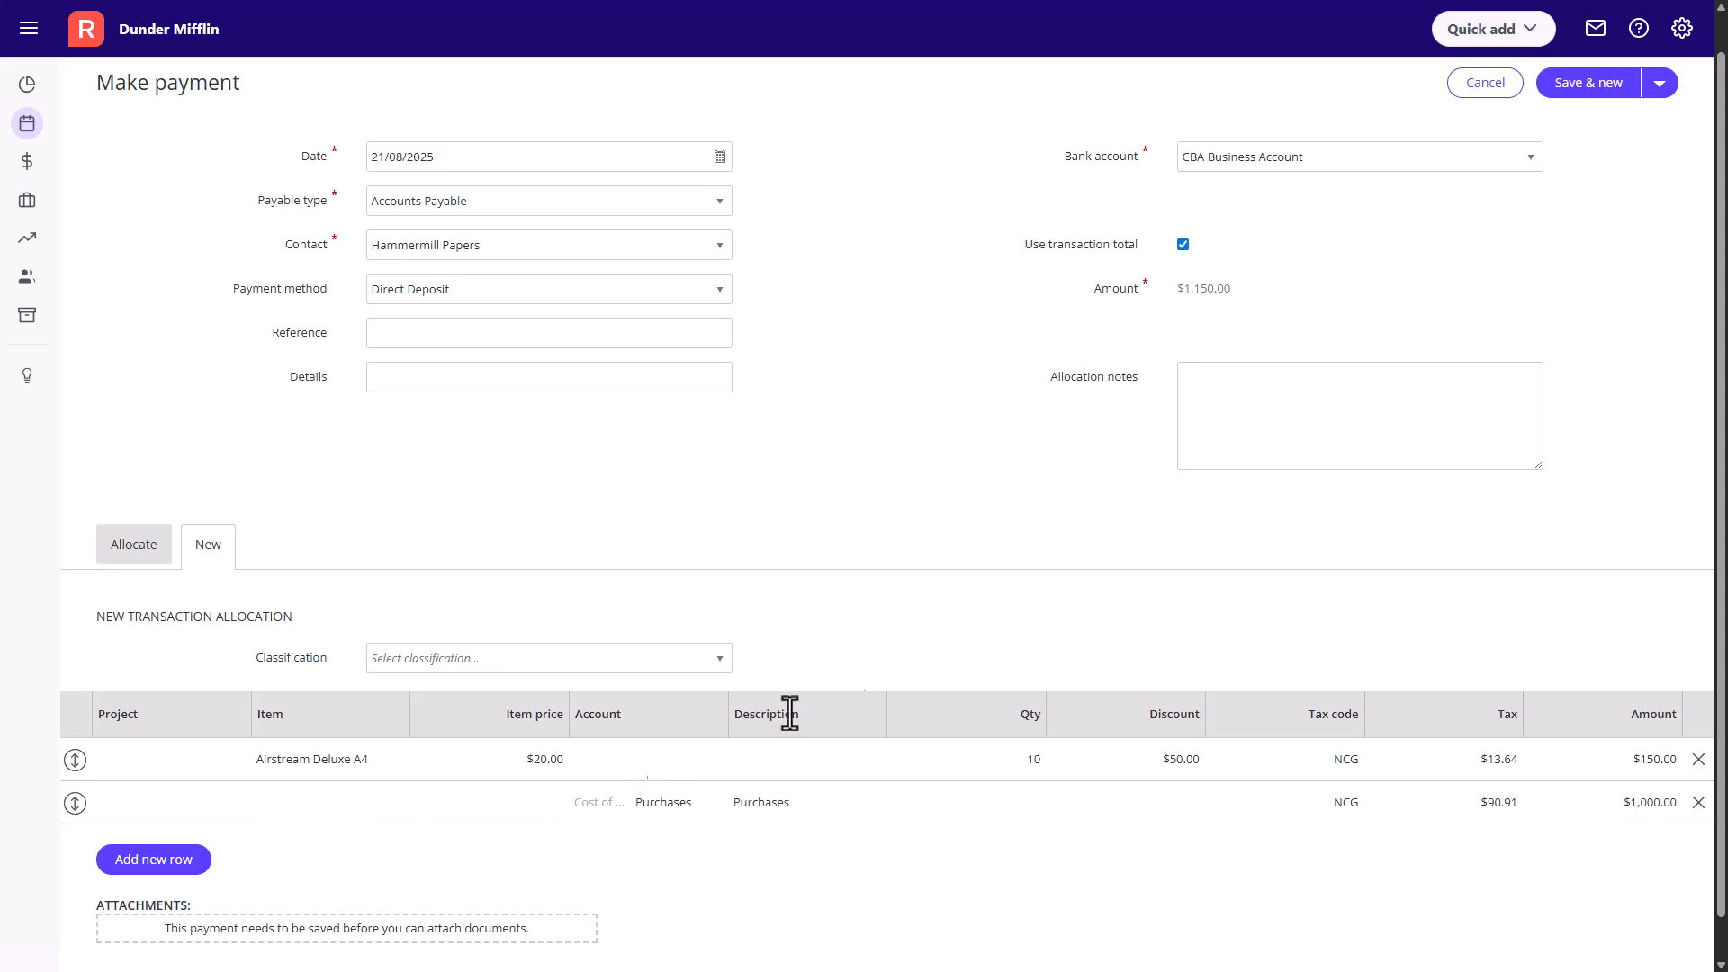
left_click(1659, 83)
left_click(1625, 139)
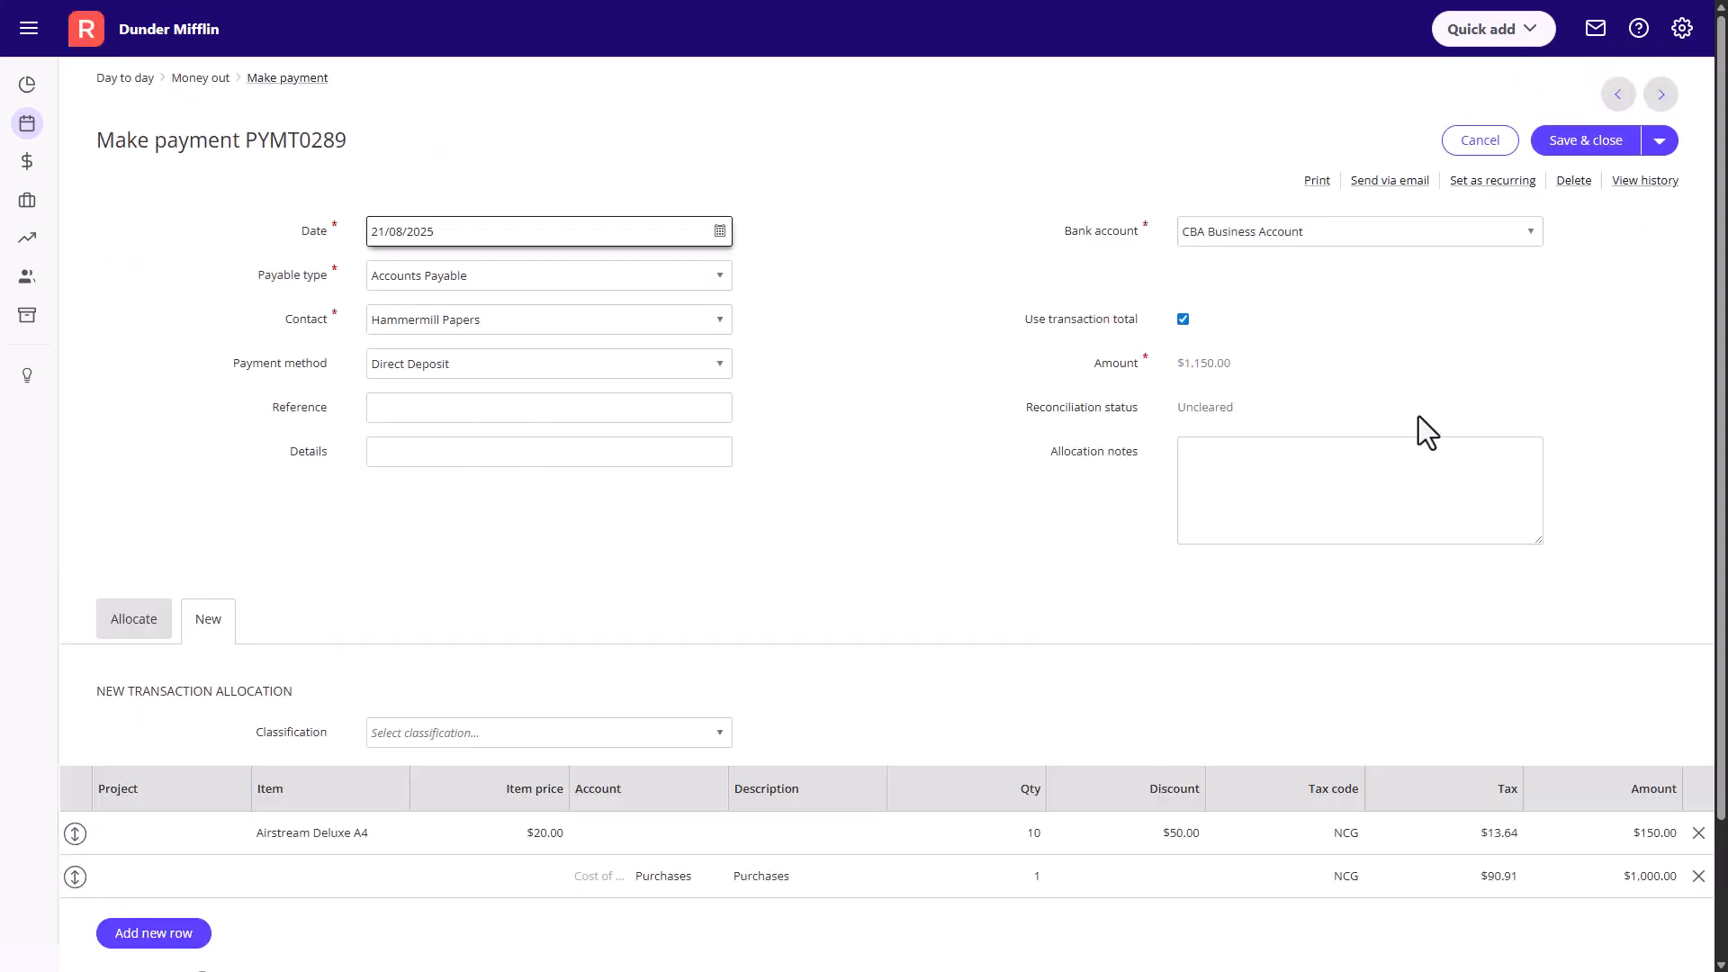
- Attach Proof of payment.pdf to the payment, and save and close it
scroll(1419, 416, "down", 2)
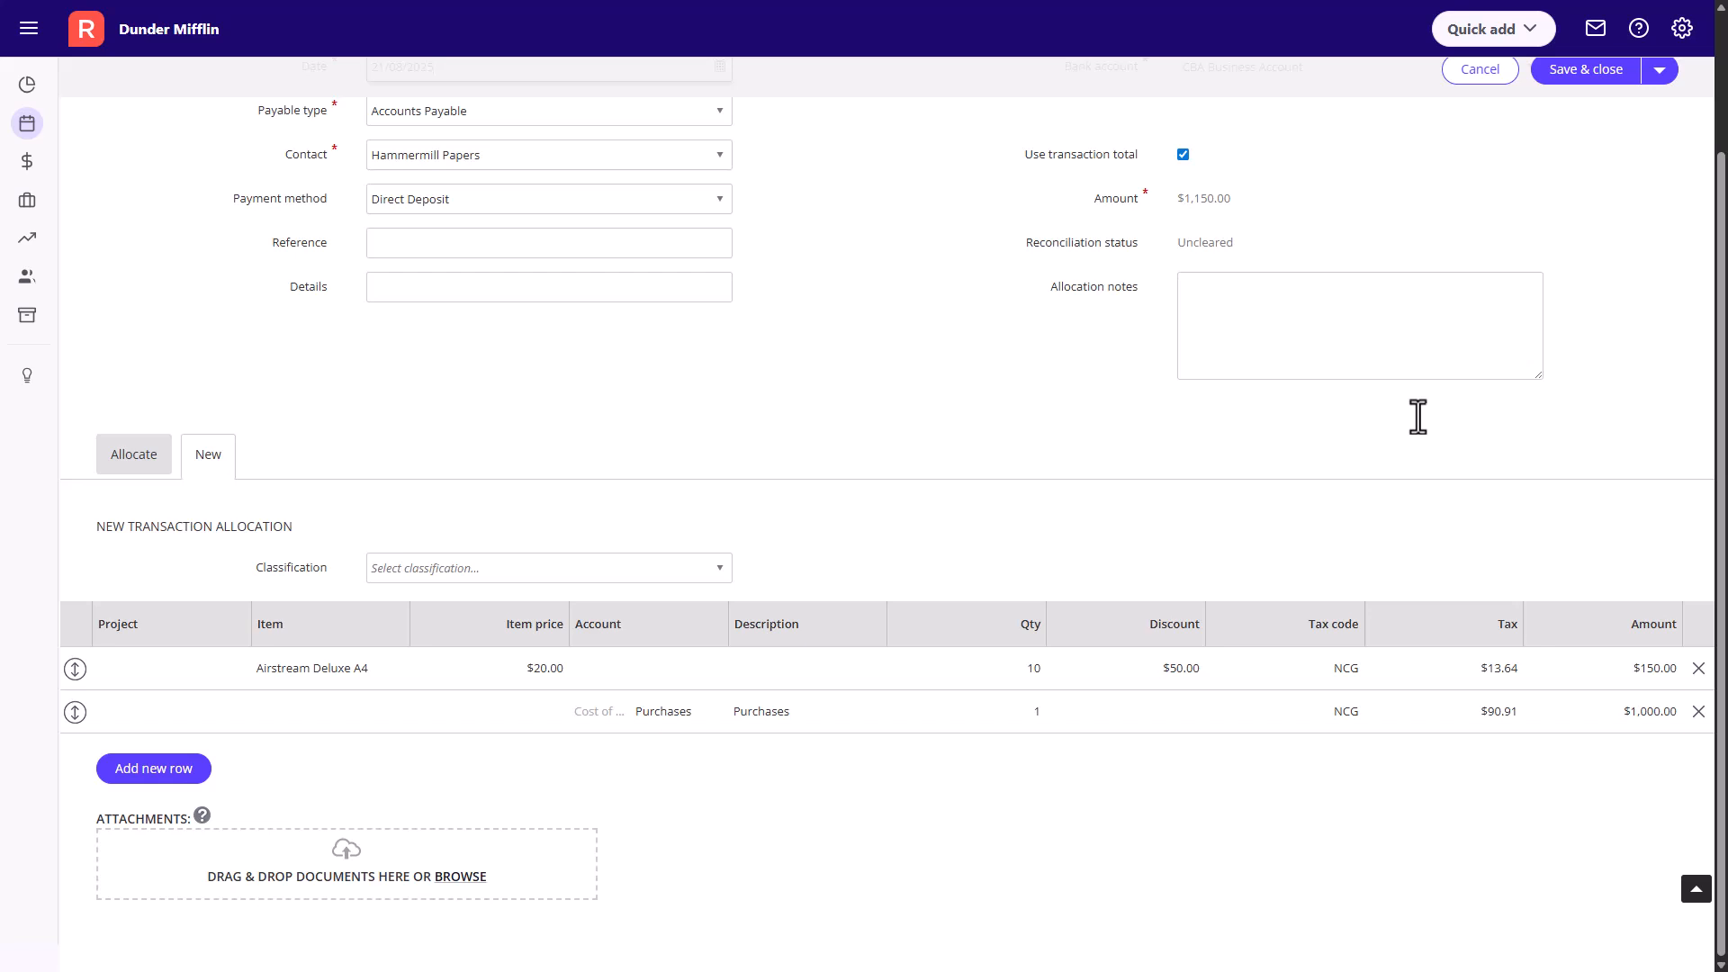
left_click_drag(7, 714, 387, 875)
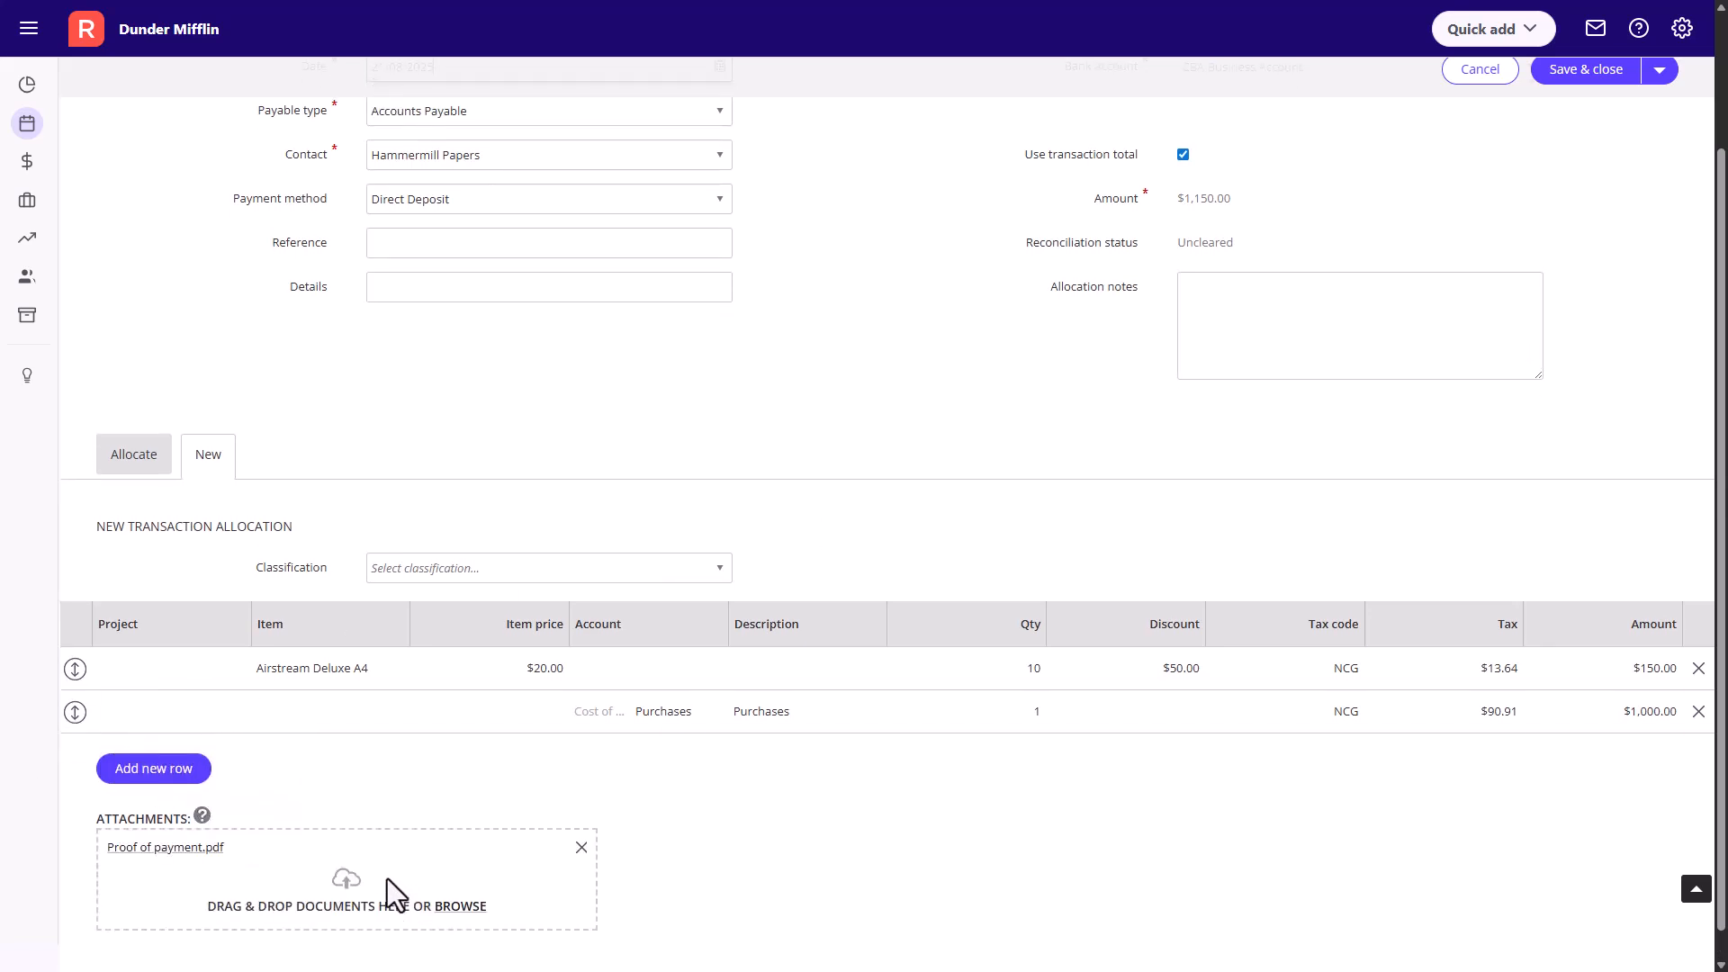
scroll(864, 802, "up", 1)
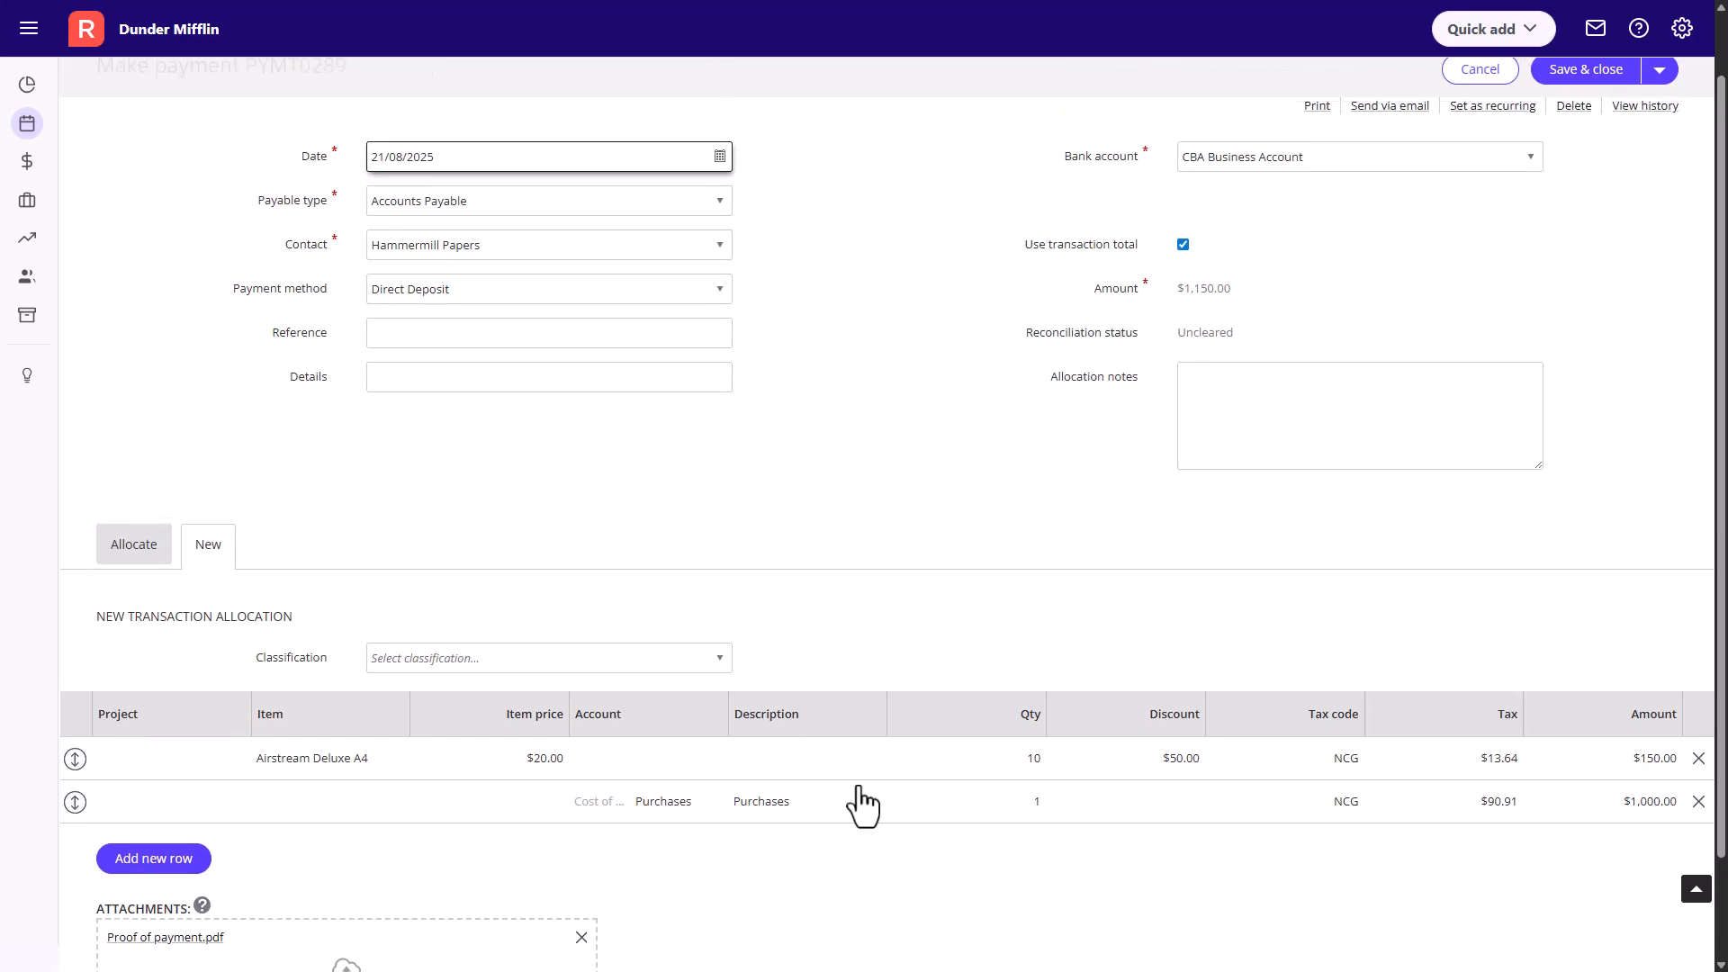
left_click(1606, 76)
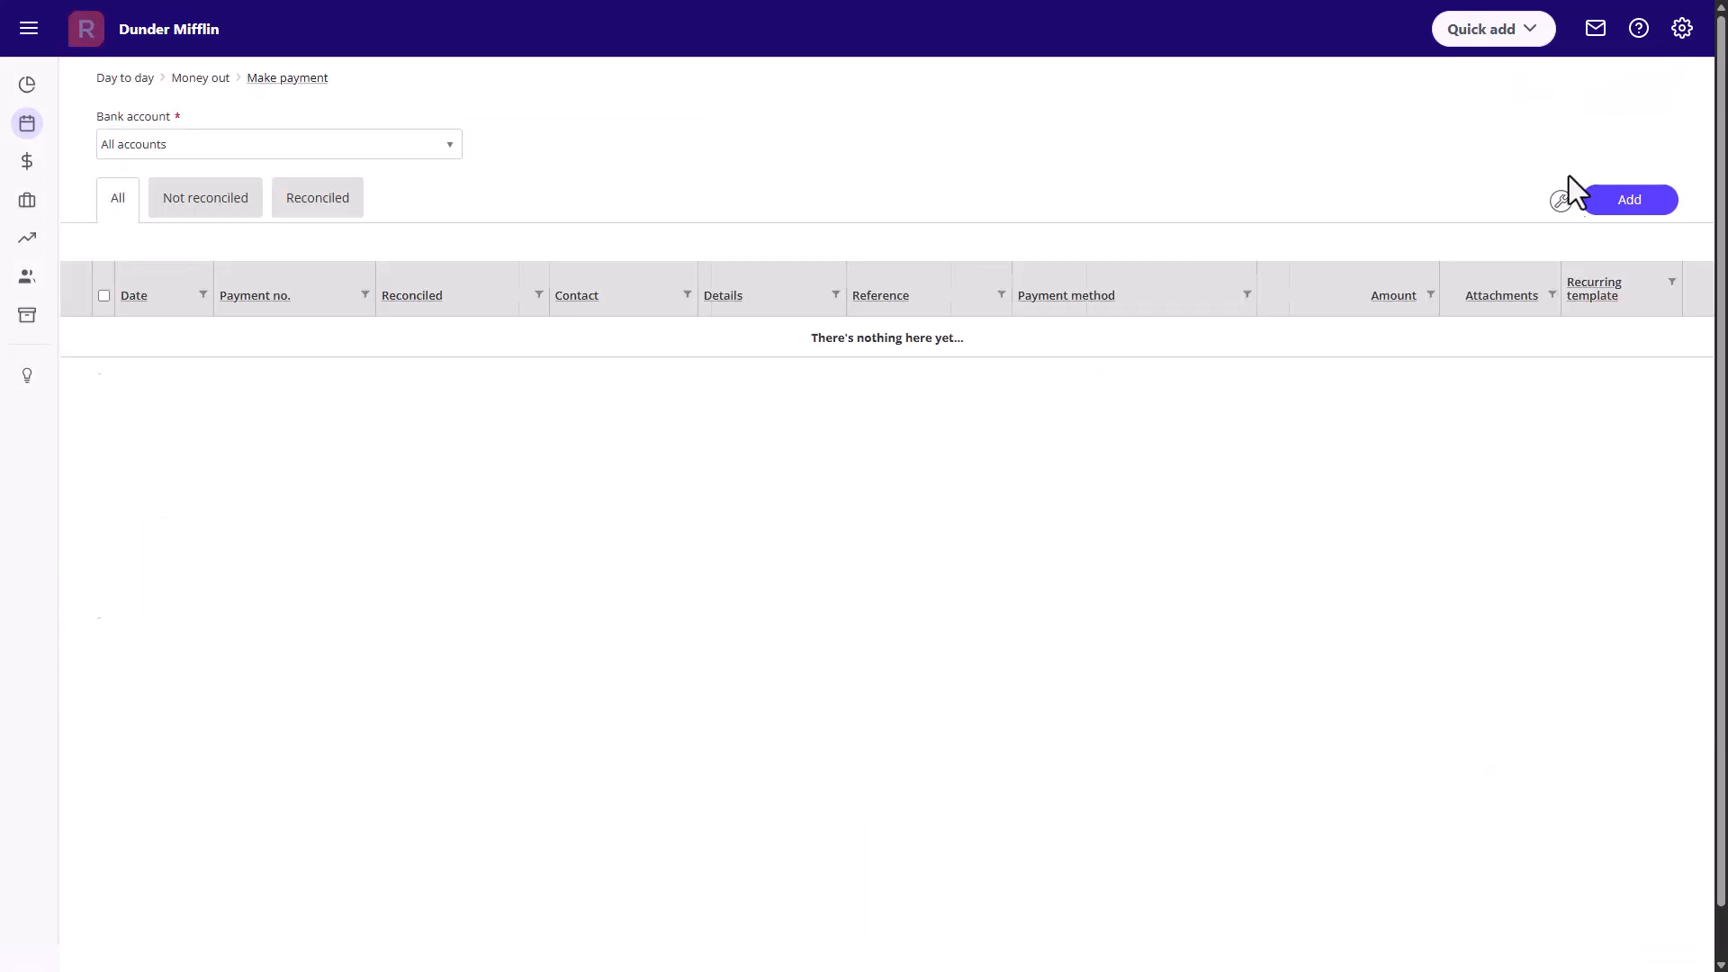